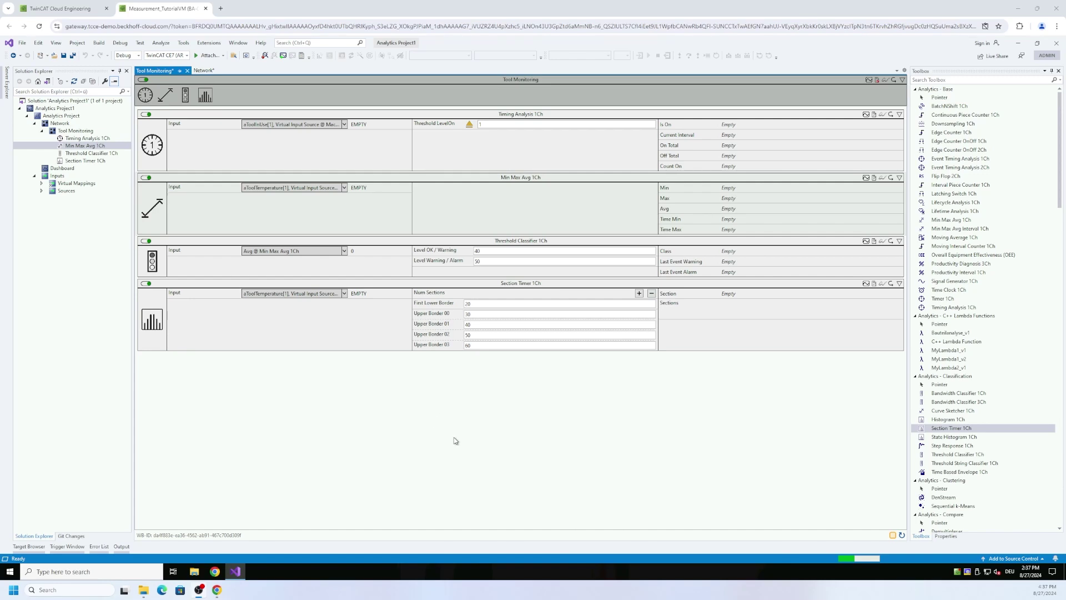
- Open the Target Browser listing the live aToolTemperature variables
left_click(29, 547)
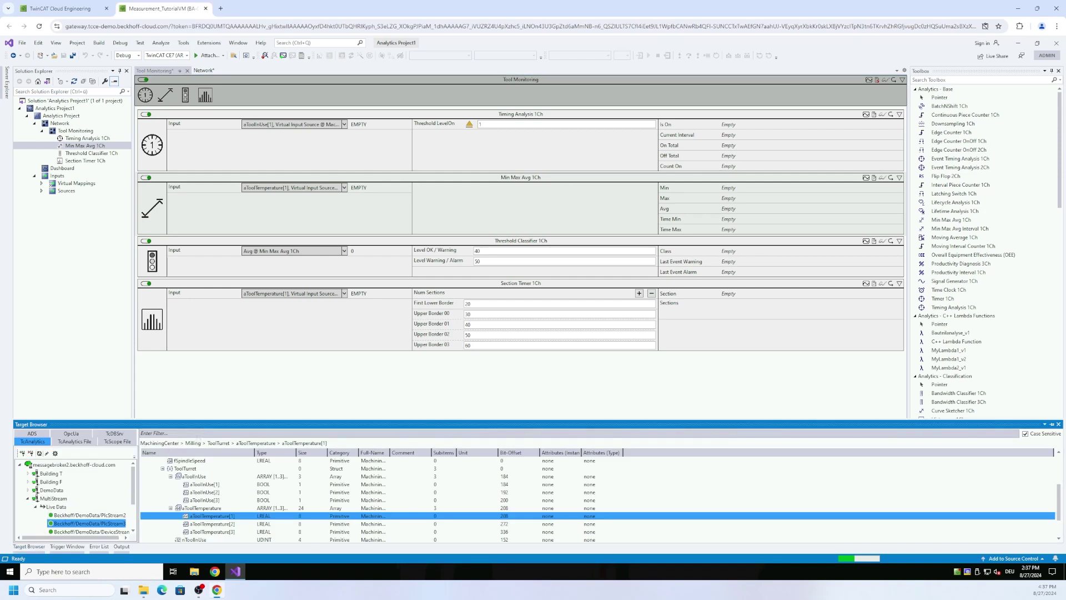
- Pin the Target Browser in place and select the Tool Monitoring template
left_click(1052, 424)
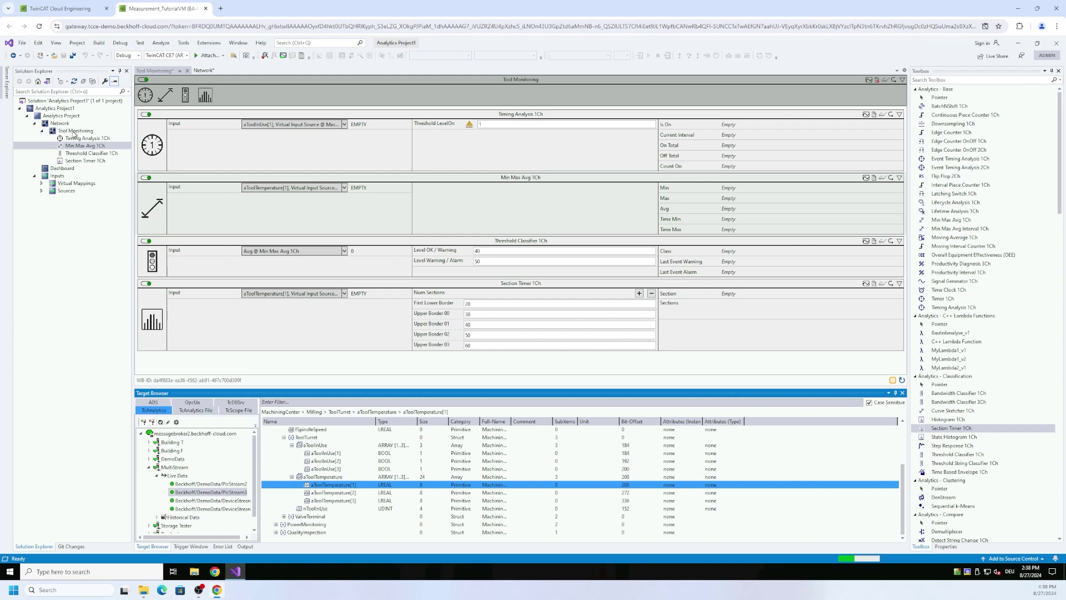
left_click(74, 132)
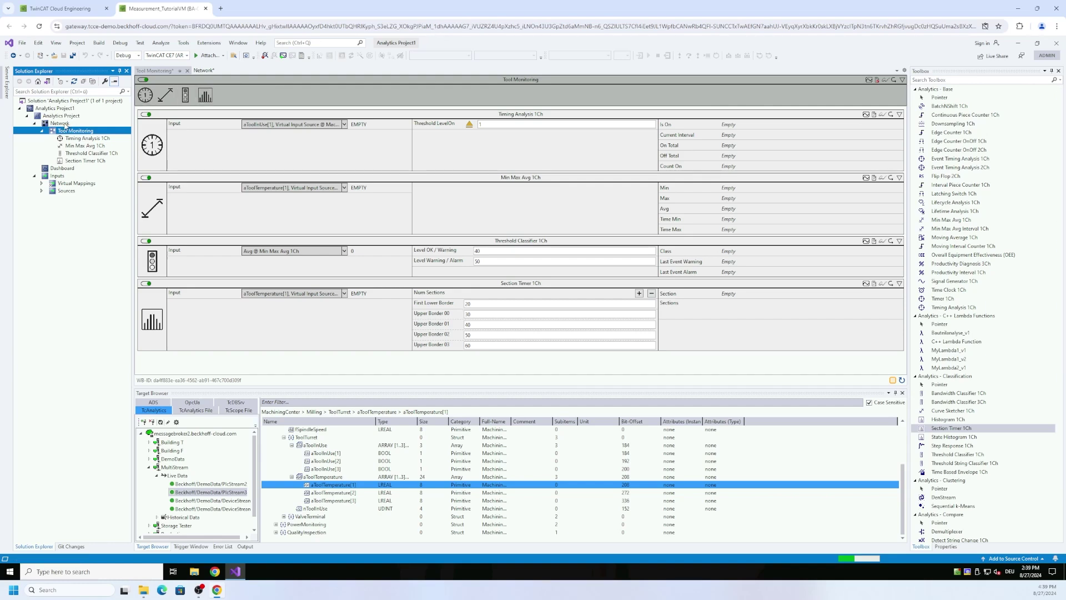
- Promote the Timing Analysis input to a network input named 'Tool In Use'
left_click(64, 124)
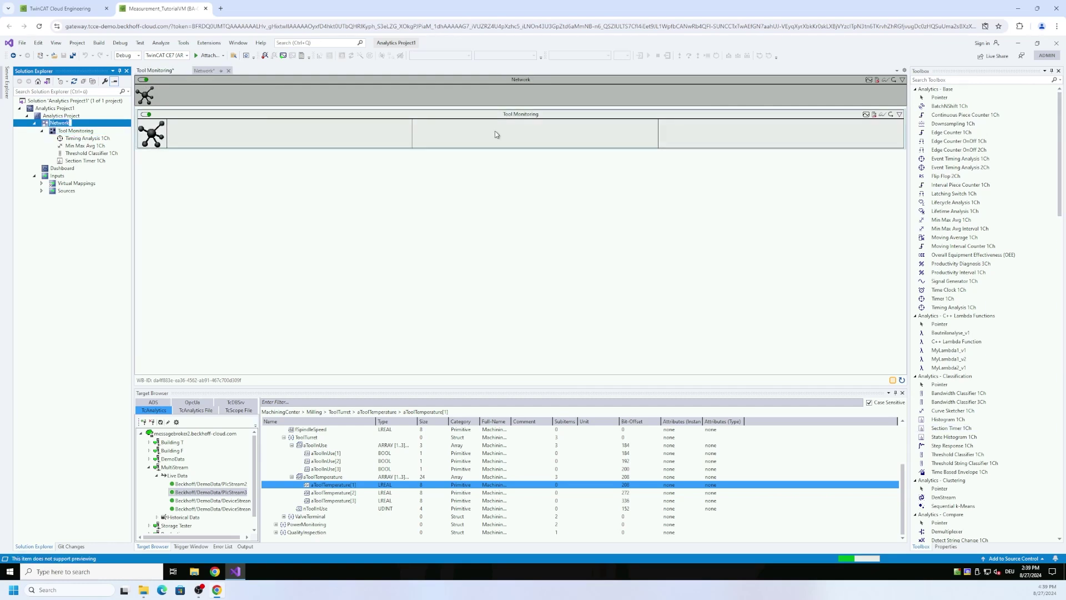
left_click(84, 132)
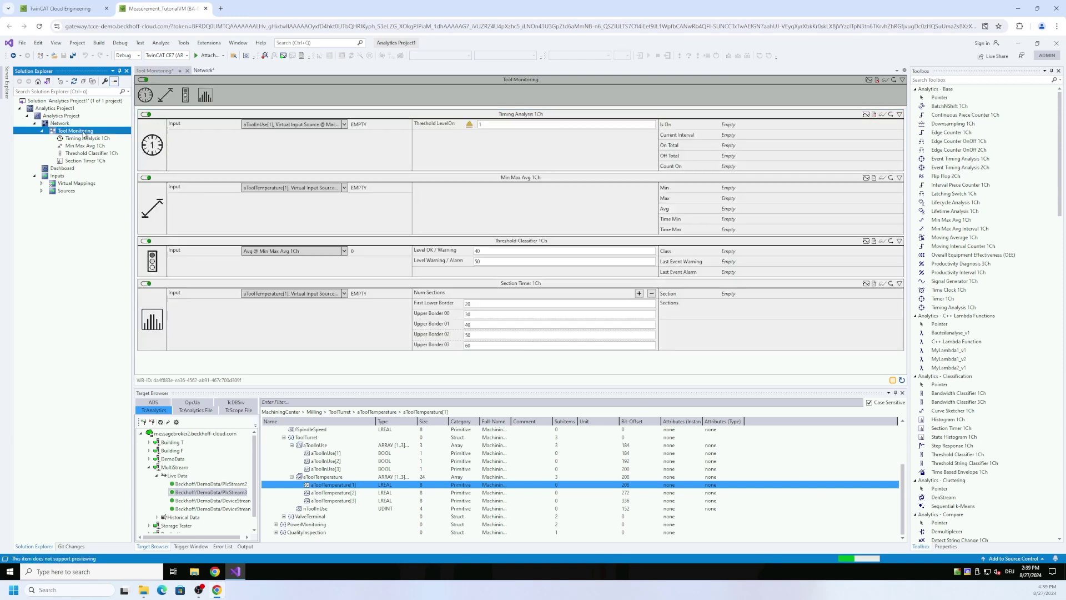
right_click(222, 128)
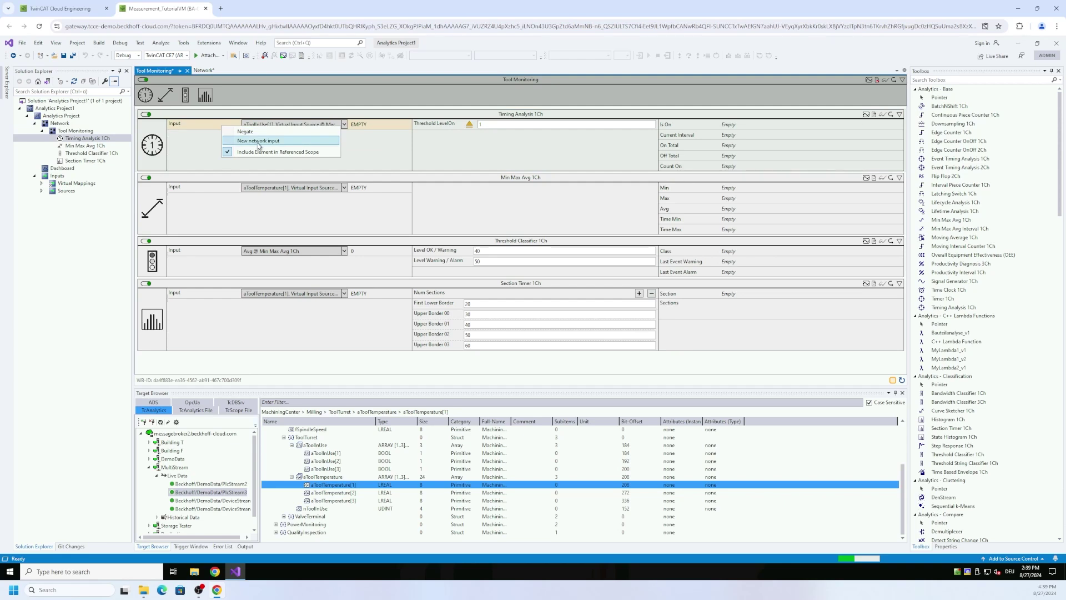
left_click(258, 142)
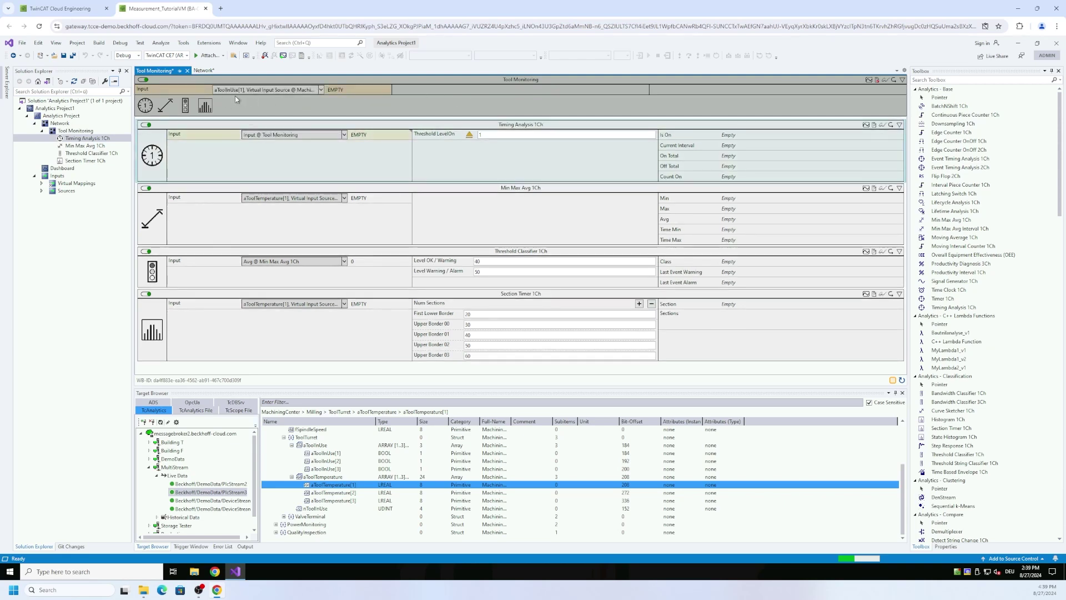
left_click(144, 89)
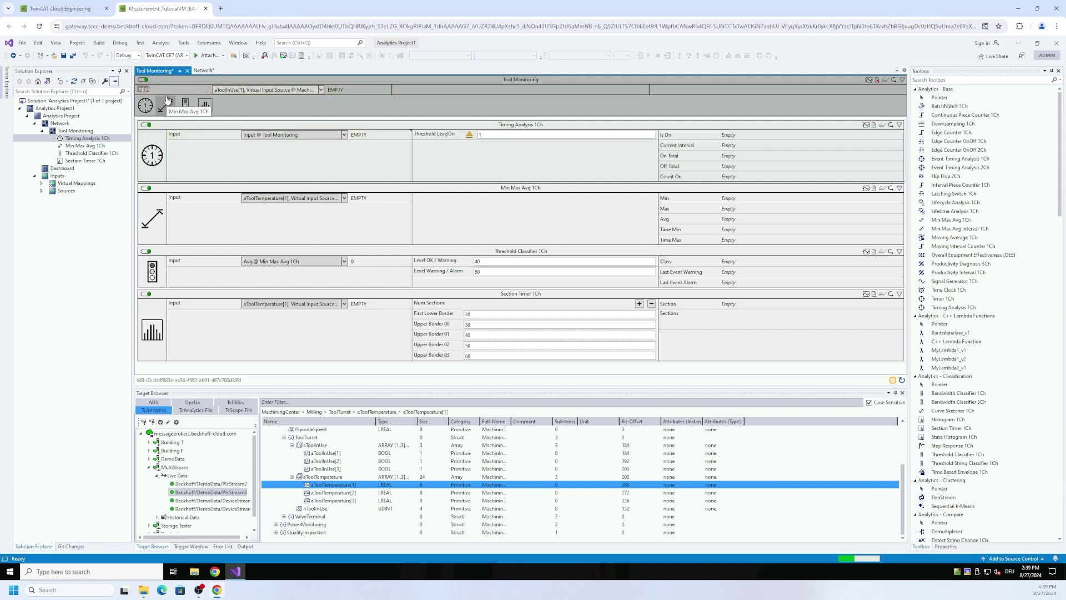
type("Tool In Use")
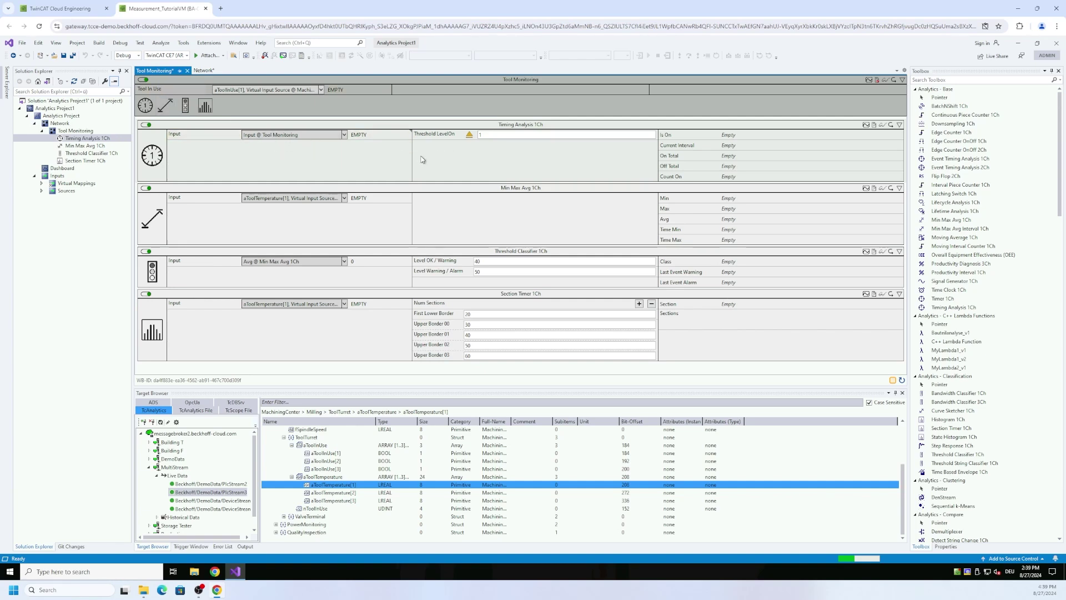
left_click(355, 161)
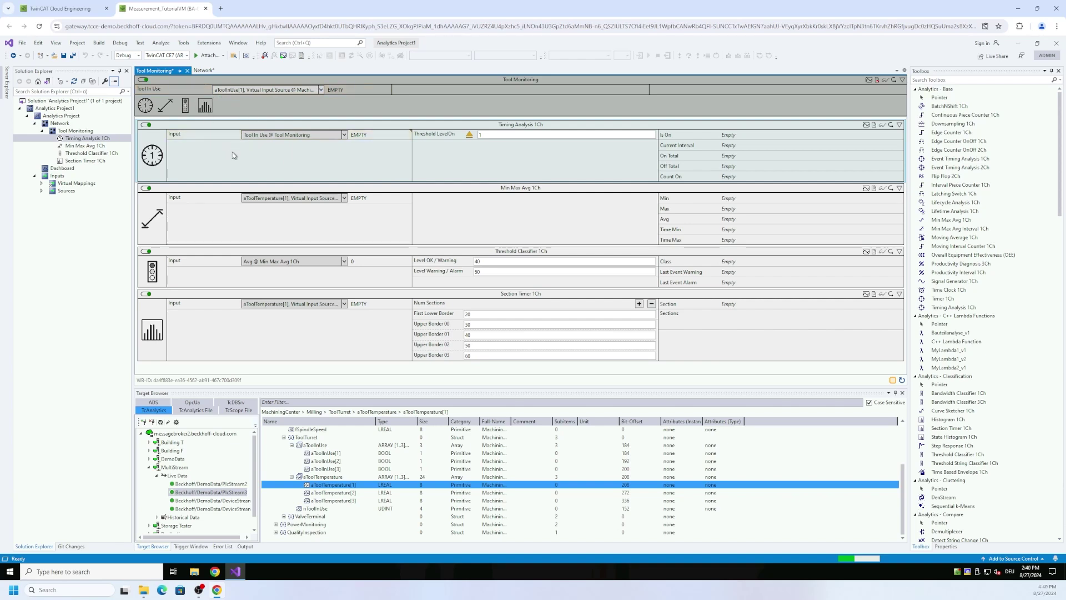
- Promote the Min Max Avg input to a network input named 'Tool Temperature'
right_click(210, 201)
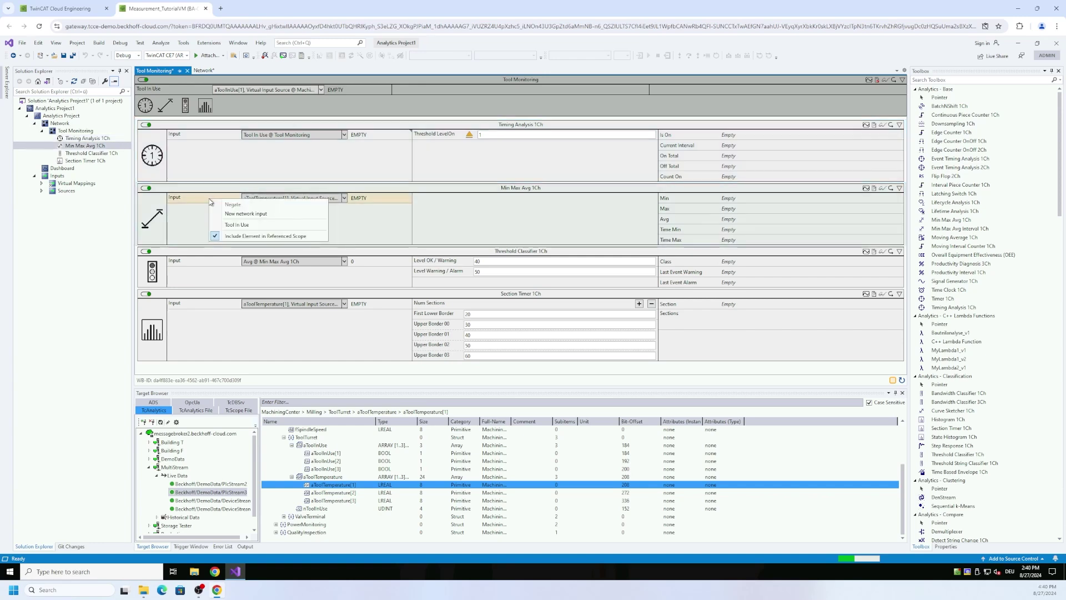
left_click(238, 215)
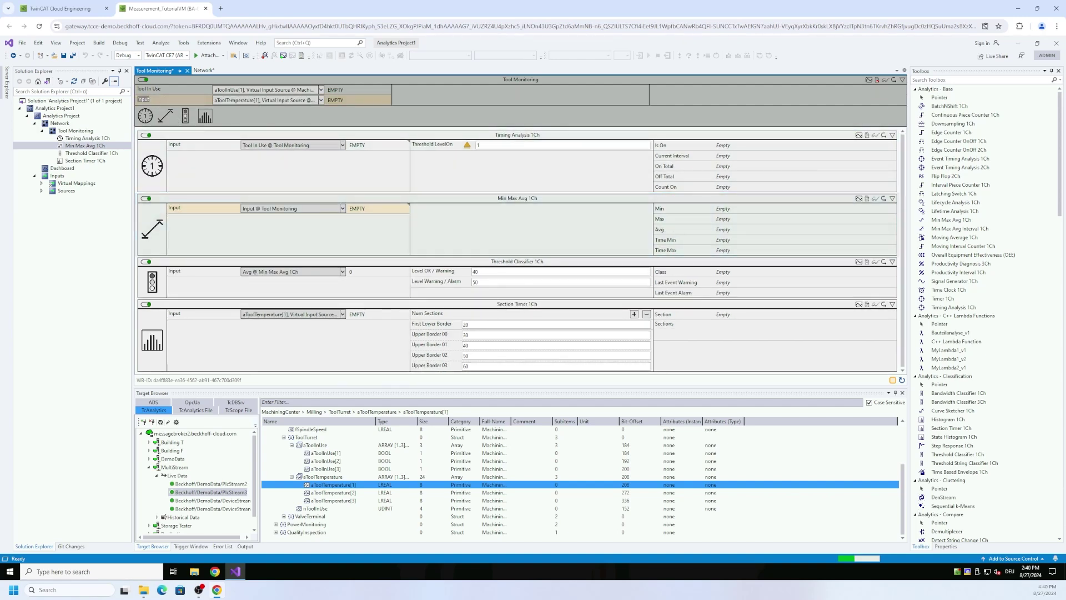
type("Tool Temperature")
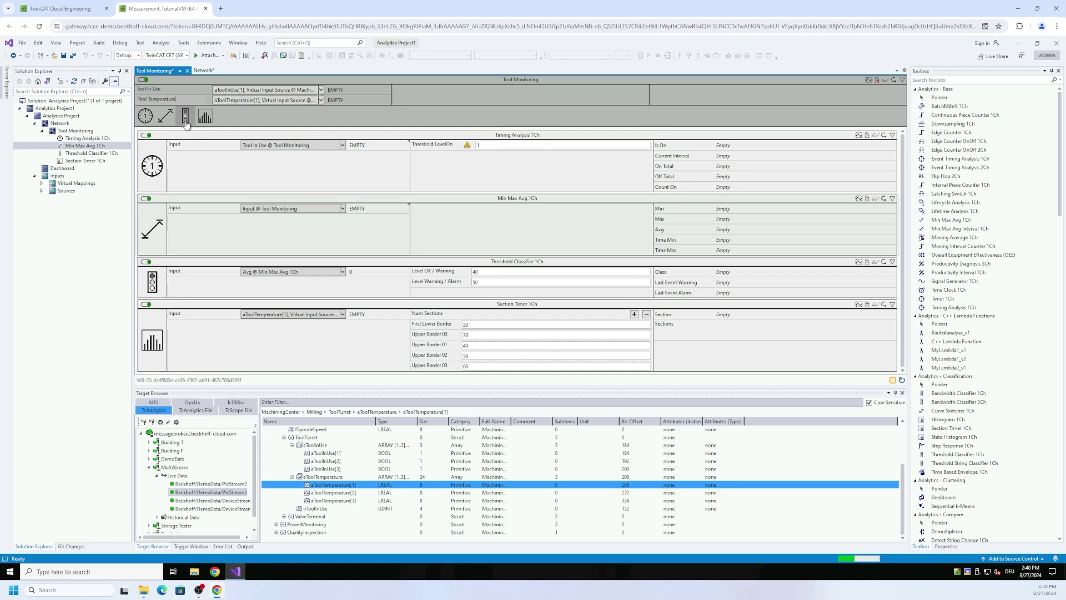
left_click(240, 169)
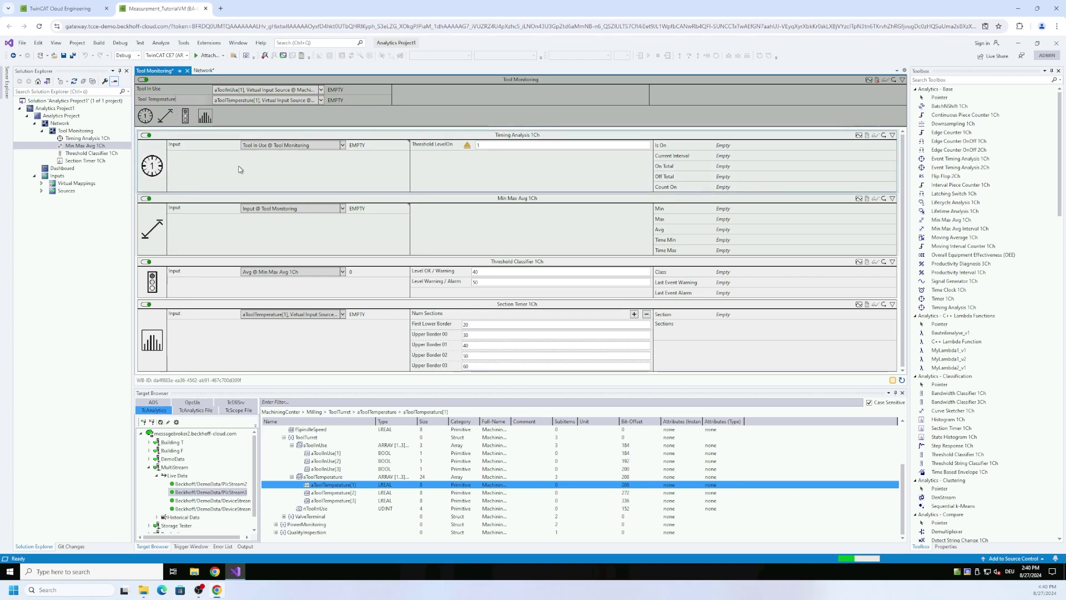
left_click(225, 215)
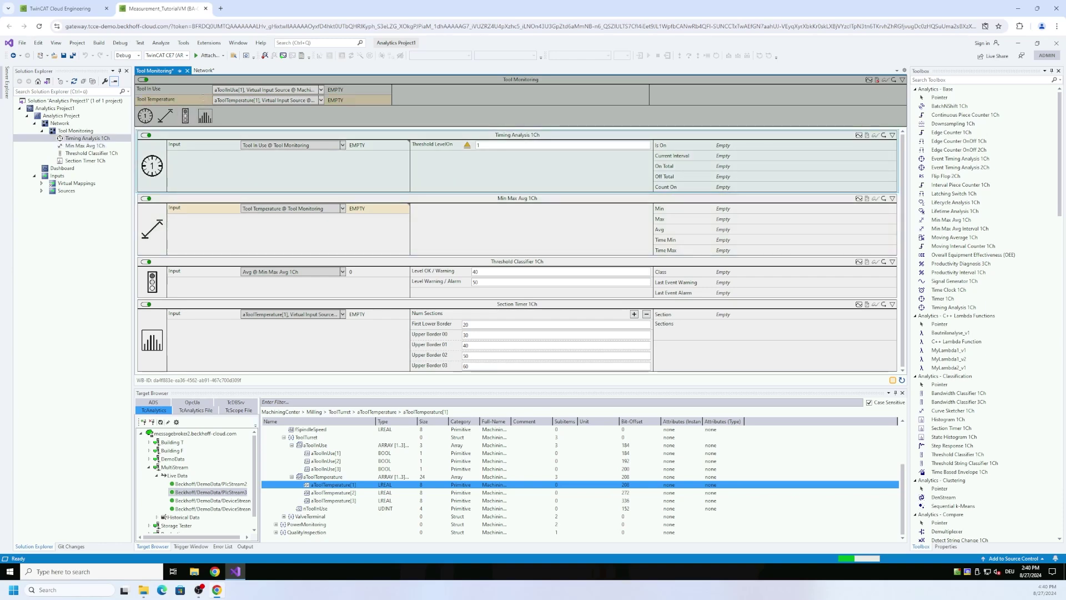
left_click(309, 225)
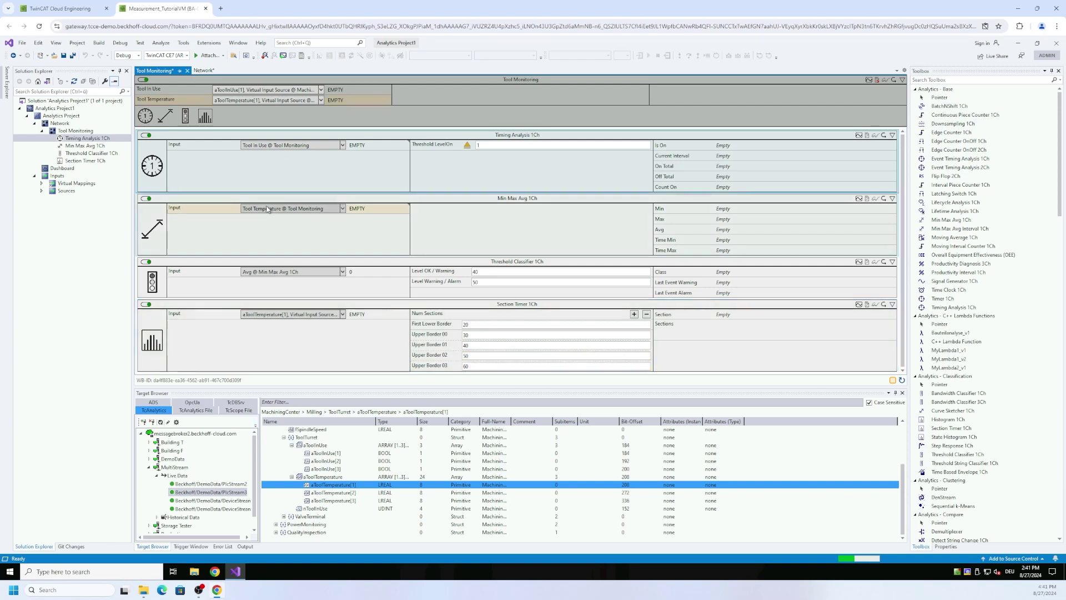
- Connect the Section Timer input to Tool Temperature @ Tool Monitoring
left_click(343, 315)
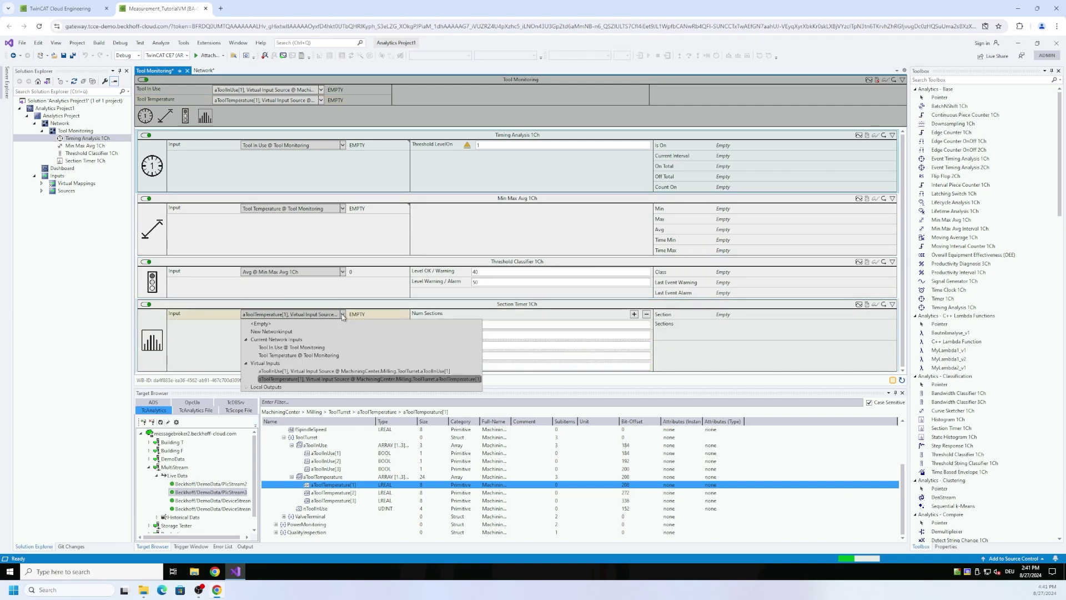
left_click(295, 356)
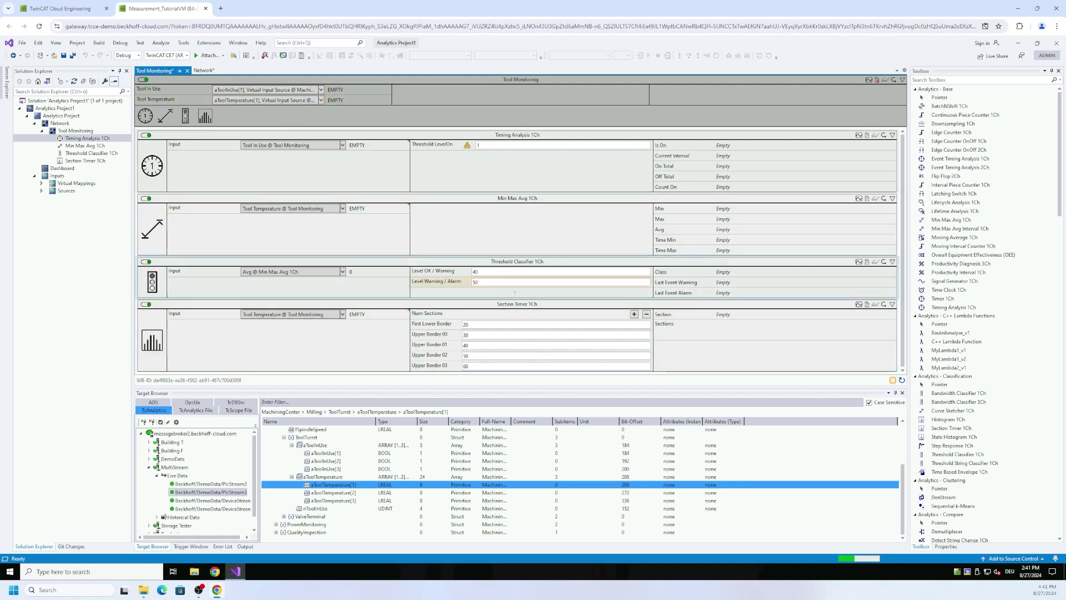
- Make Level OK / Warning (40) and Level Warning / Alarm (50) network parameters
right_click(448, 275)
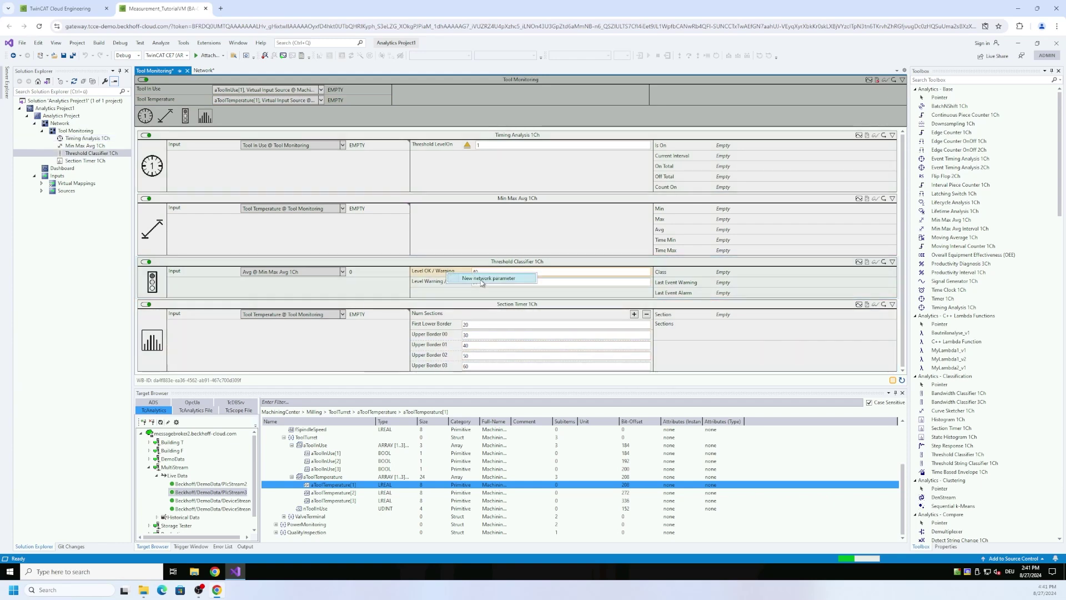
left_click(482, 278)
right_click(452, 284)
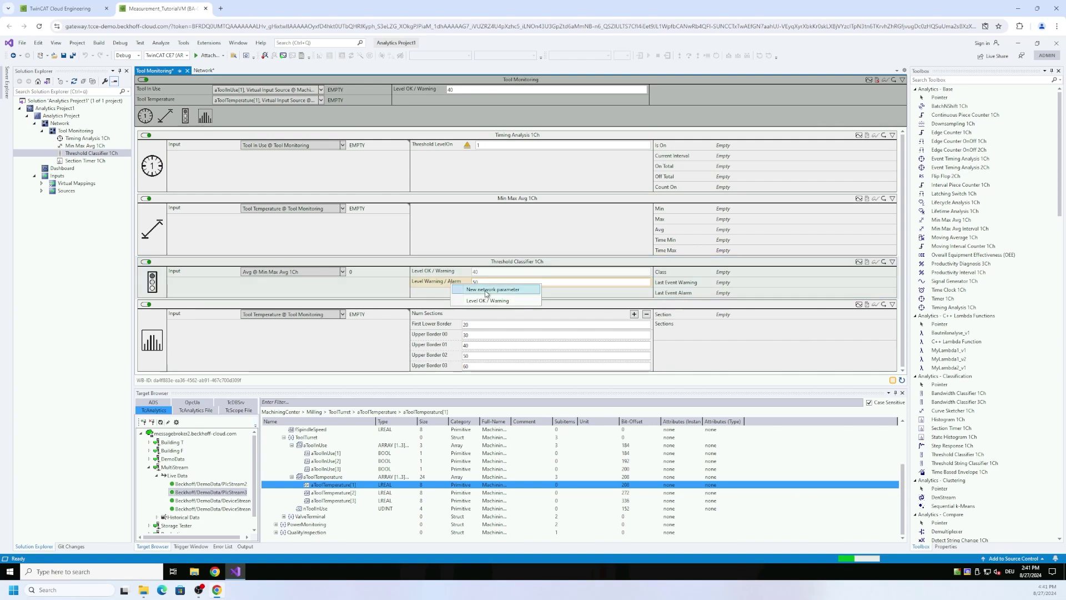
left_click(489, 291)
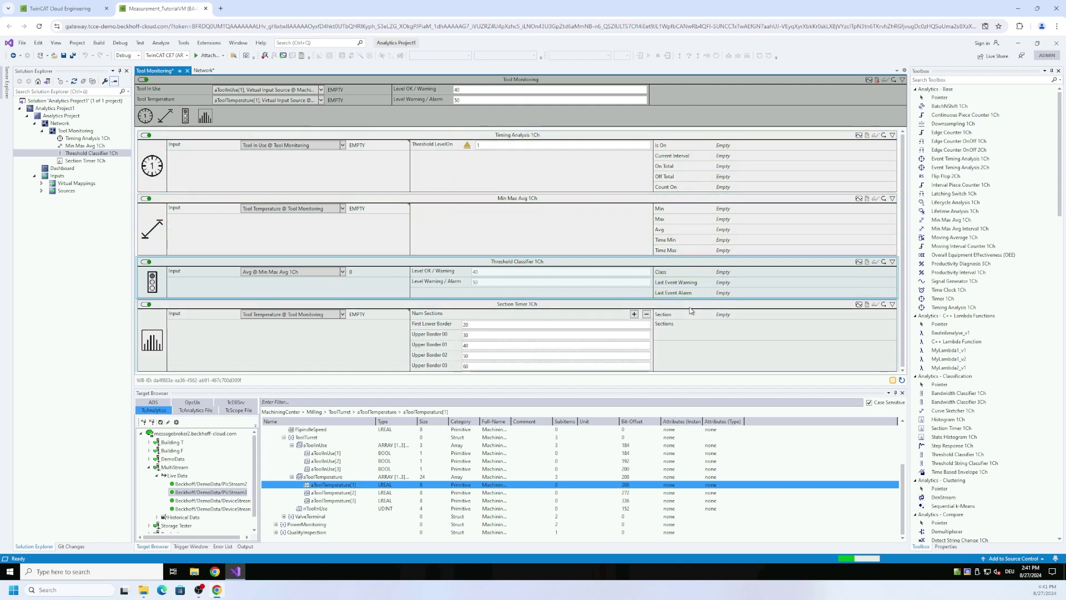
- Publish Is On, Count On and Max as Tool Monitoring network outputs
right_click(673, 145)
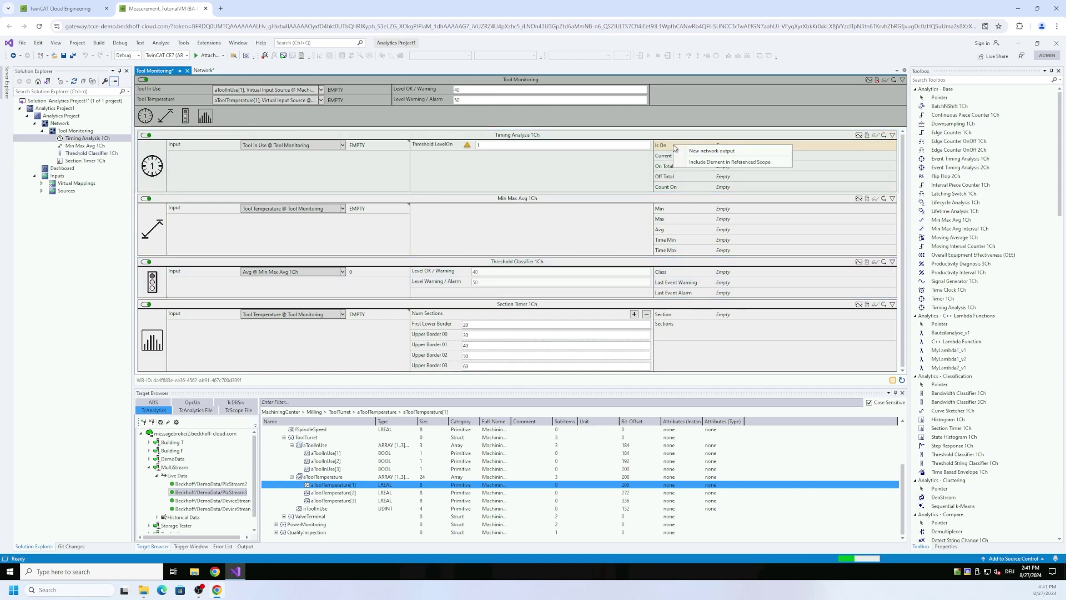
left_click(708, 151)
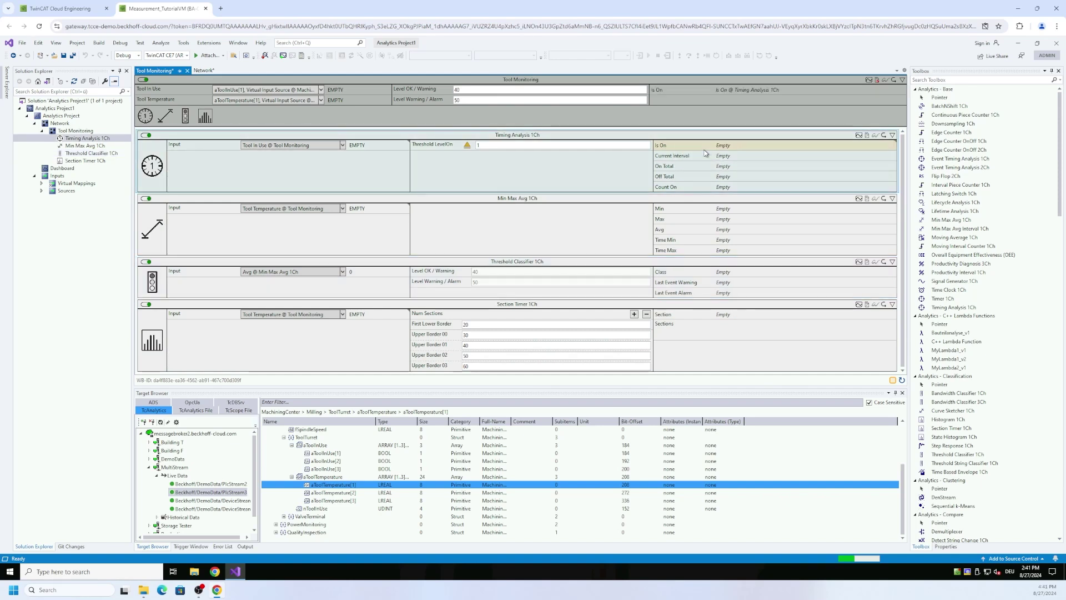
right_click(679, 189)
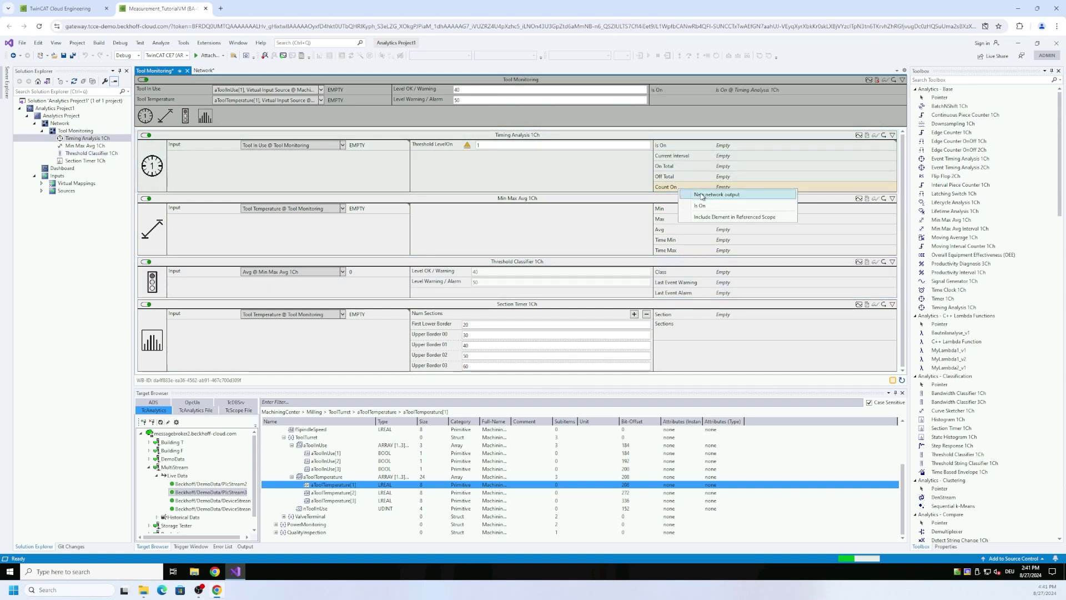
left_click(701, 195)
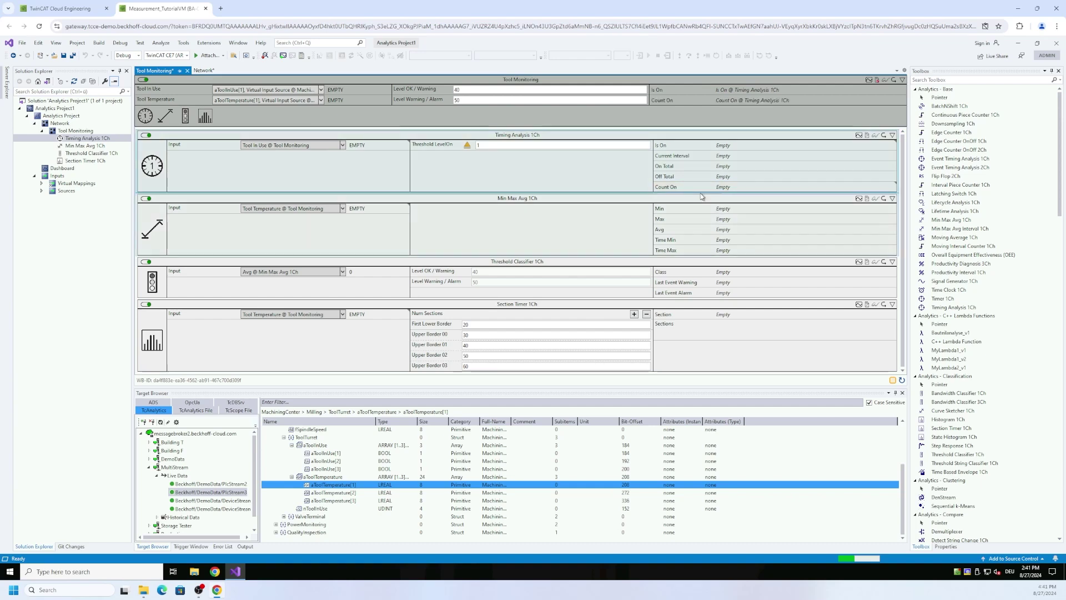
right_click(686, 217)
left_click(710, 223)
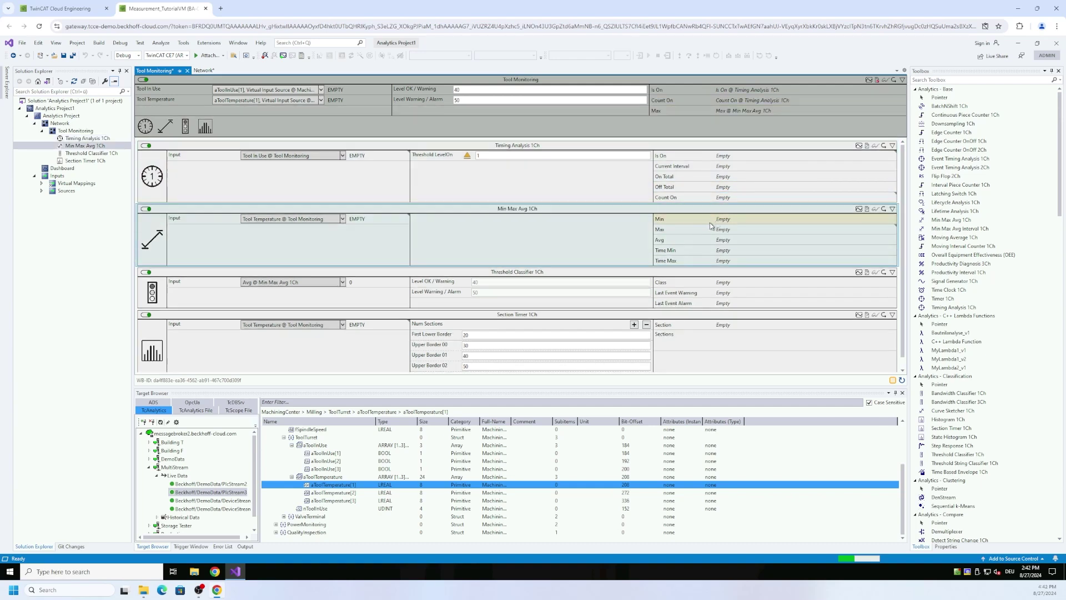
- Add Time Max, Class and Sections as further Tool Monitoring network outputs
right_click(684, 264)
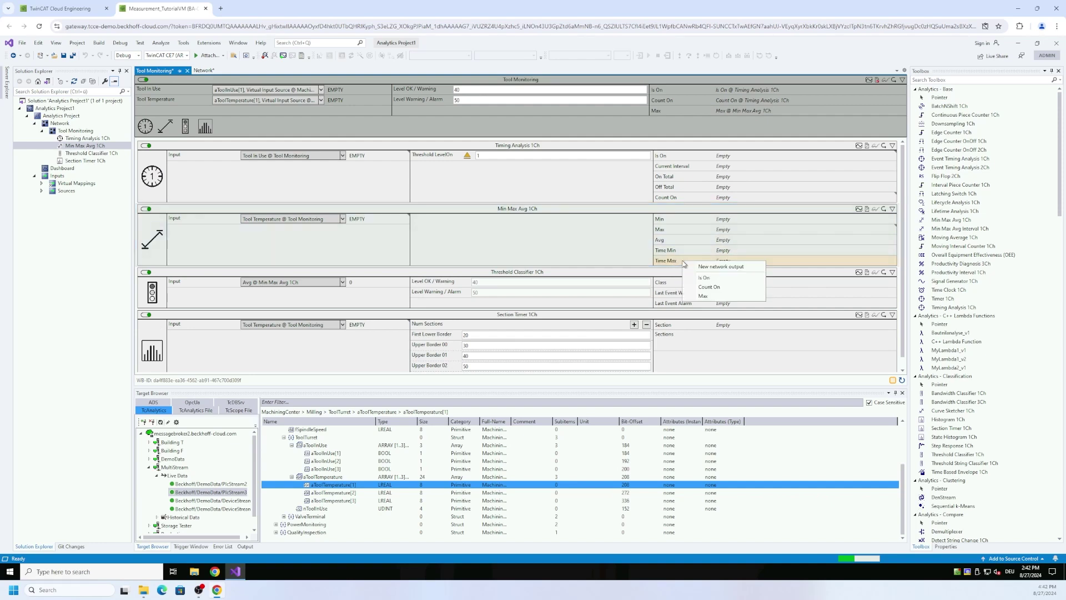
left_click(713, 267)
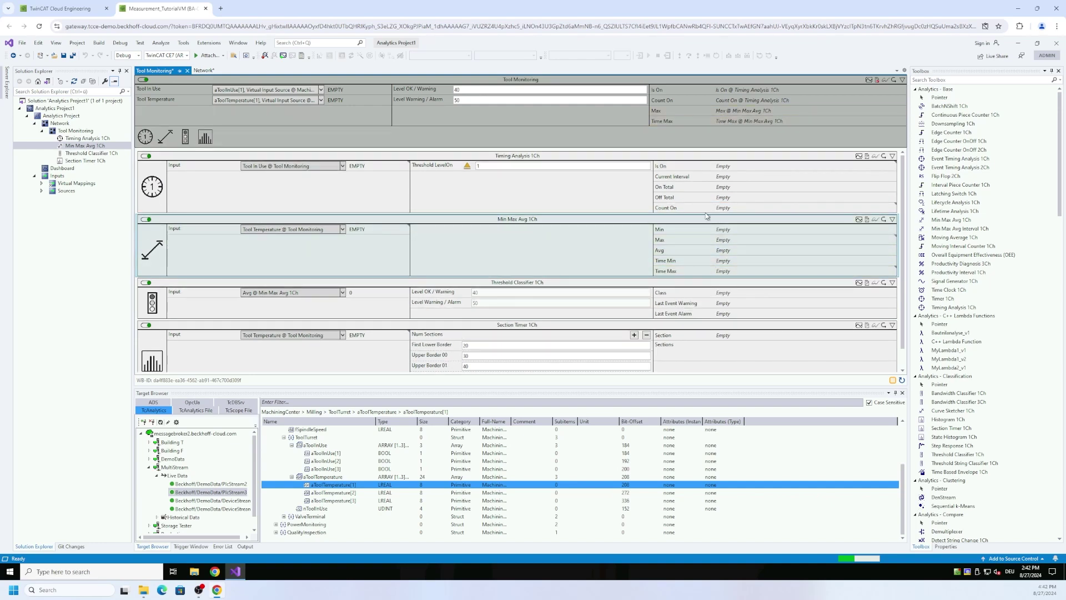
right_click(679, 296)
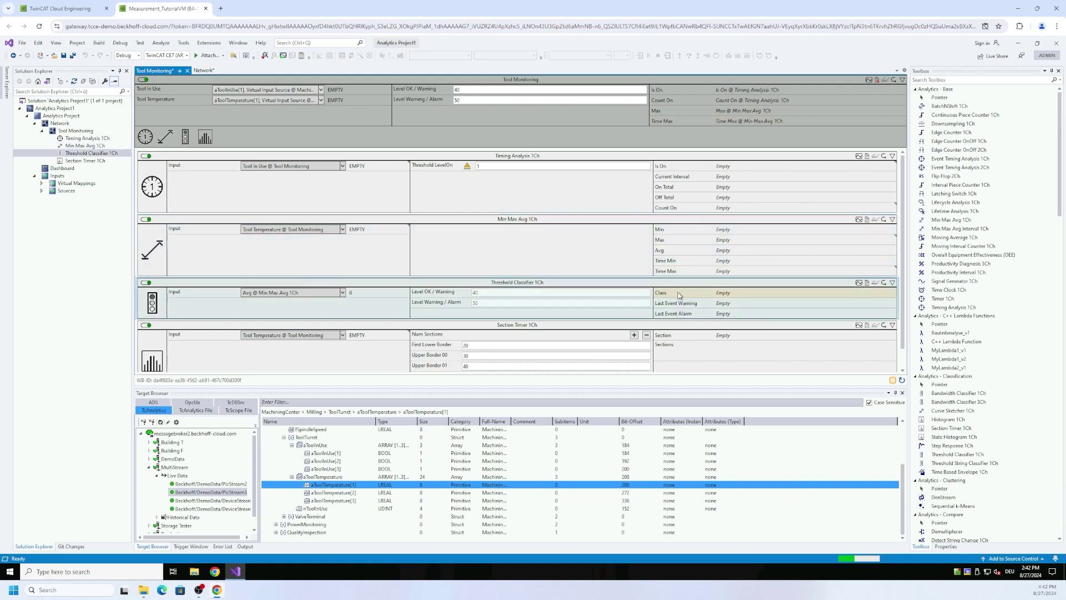
left_click(713, 299)
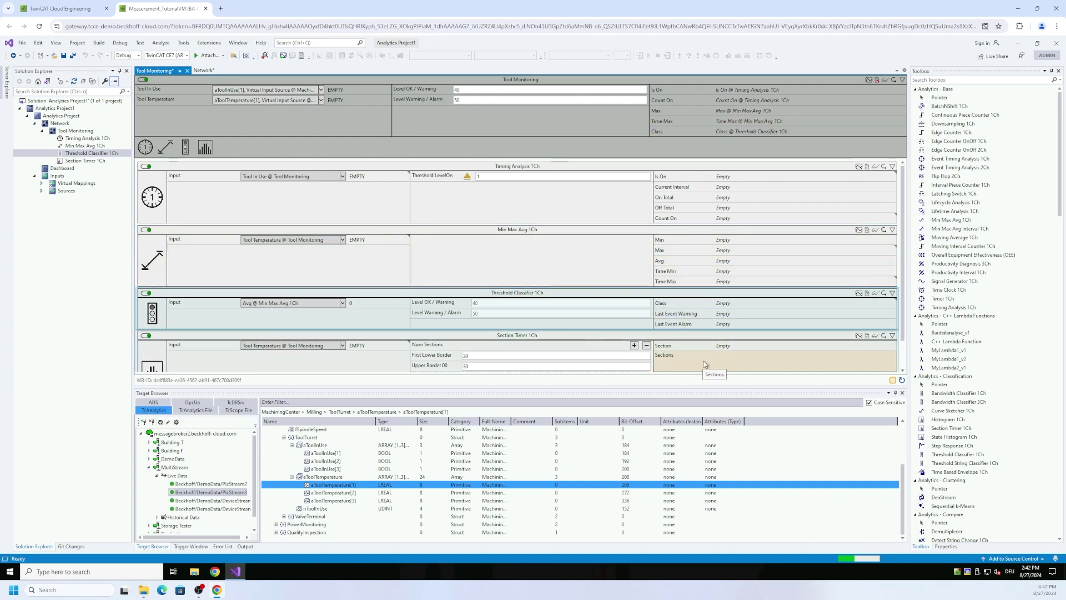
left_click(686, 366)
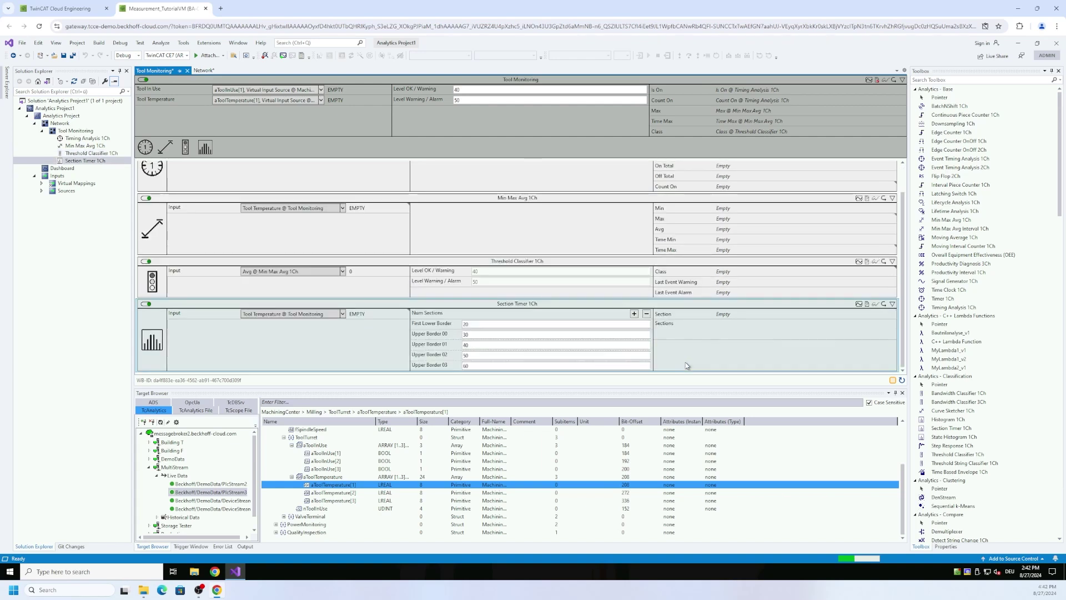
right_click(687, 332)
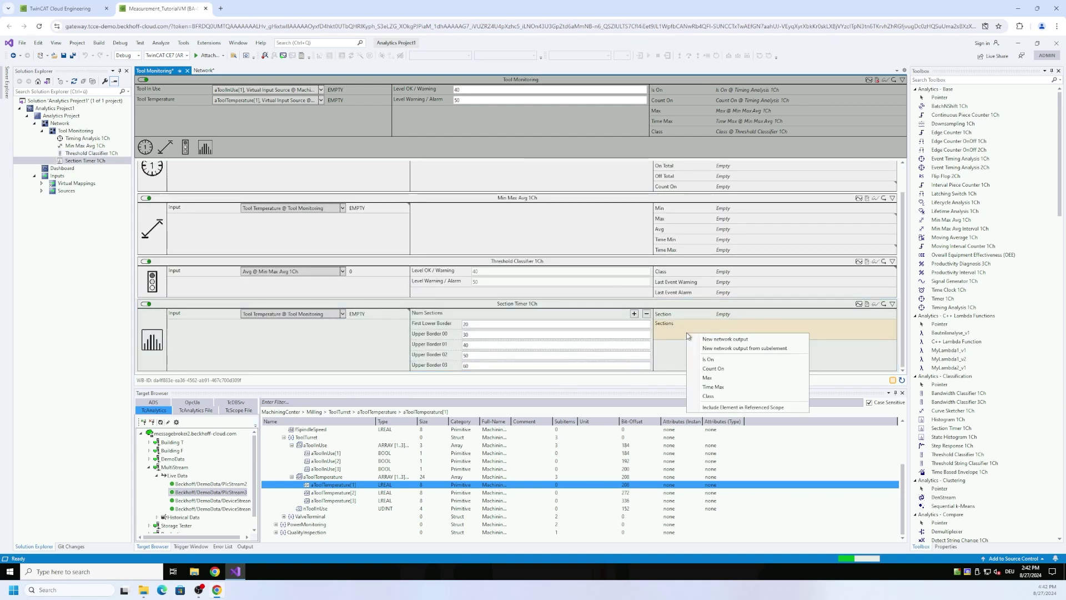
left_click(745, 340)
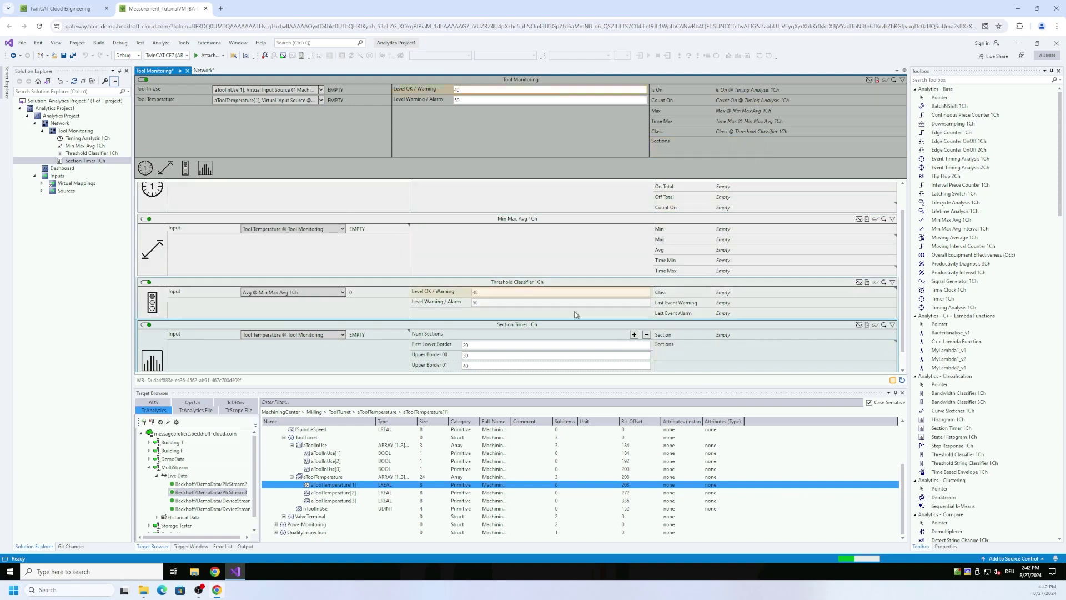
scroll(495, 344, "down", 1)
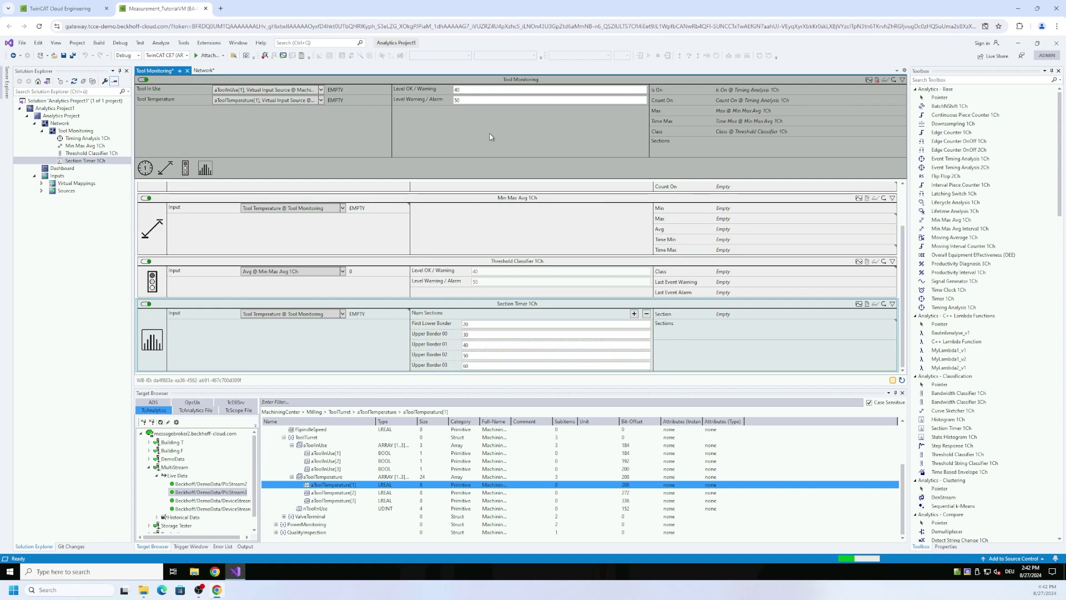
left_click(83, 132)
right_click(83, 133)
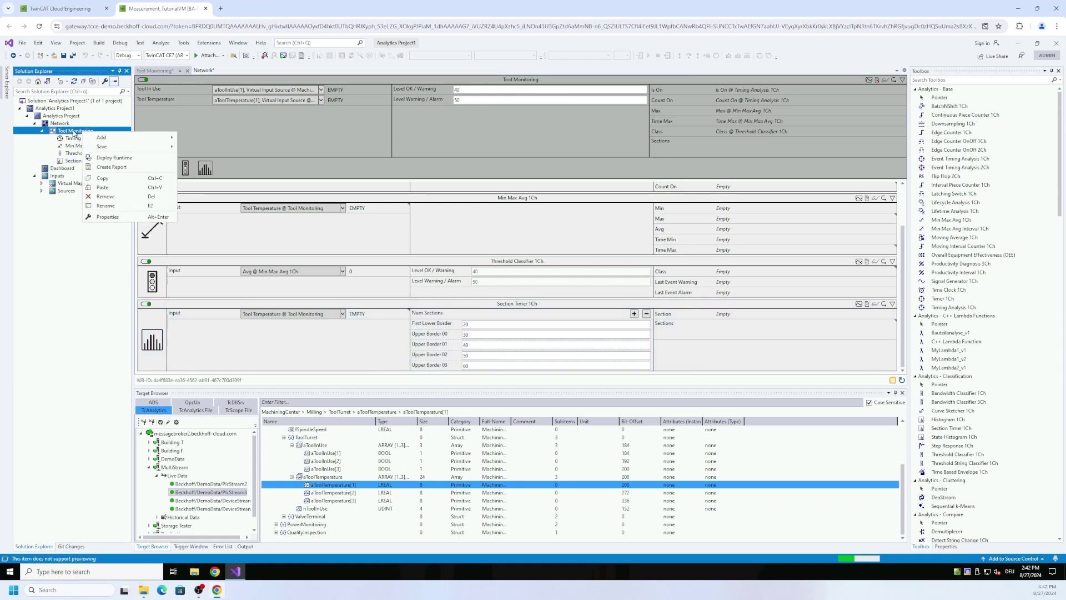
mouse_move(141, 148)
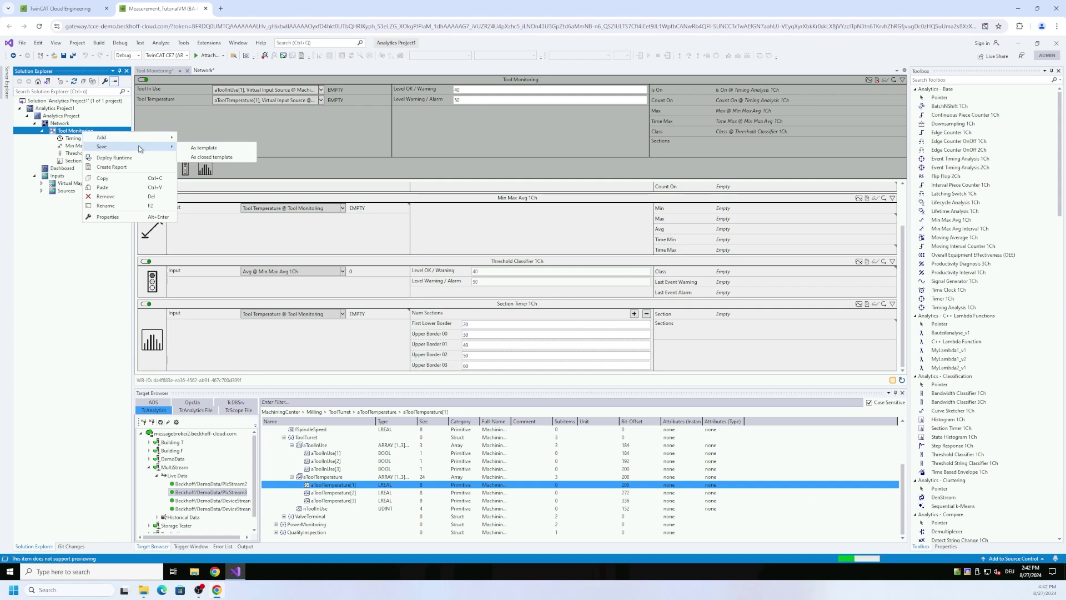
left_click(479, 147)
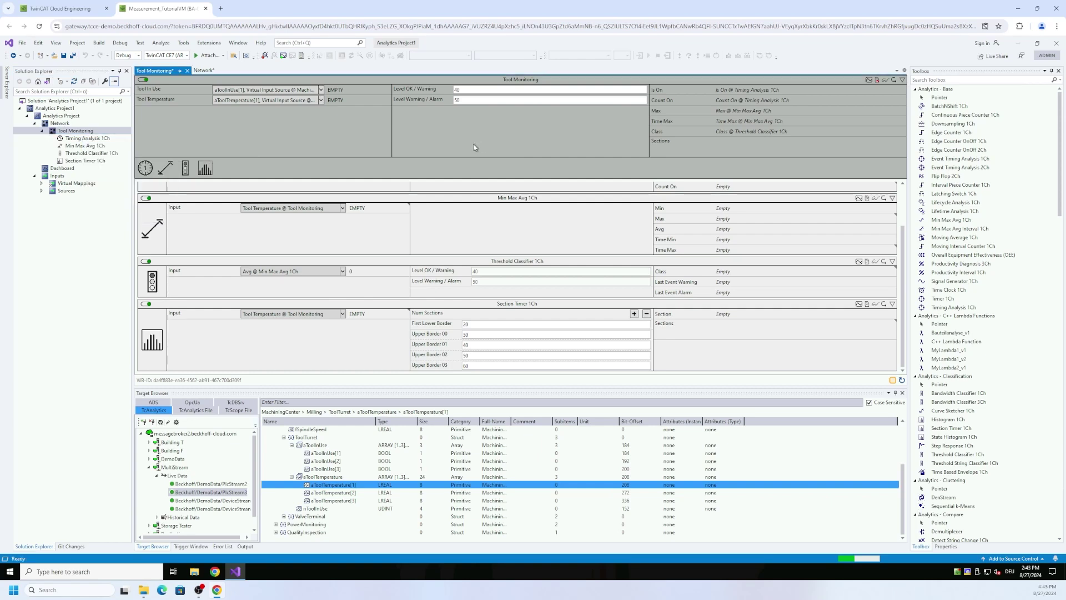
- Add a reference scope for Tool Monitoring and expand its REAL64 and BIT channels
left_click(284, 56)
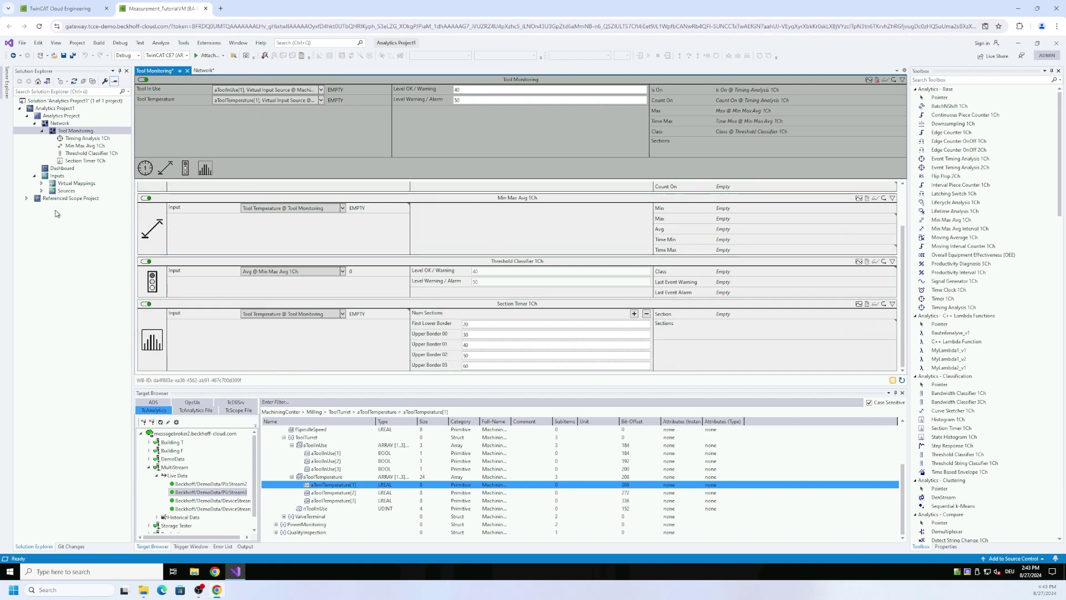
left_click(26, 198)
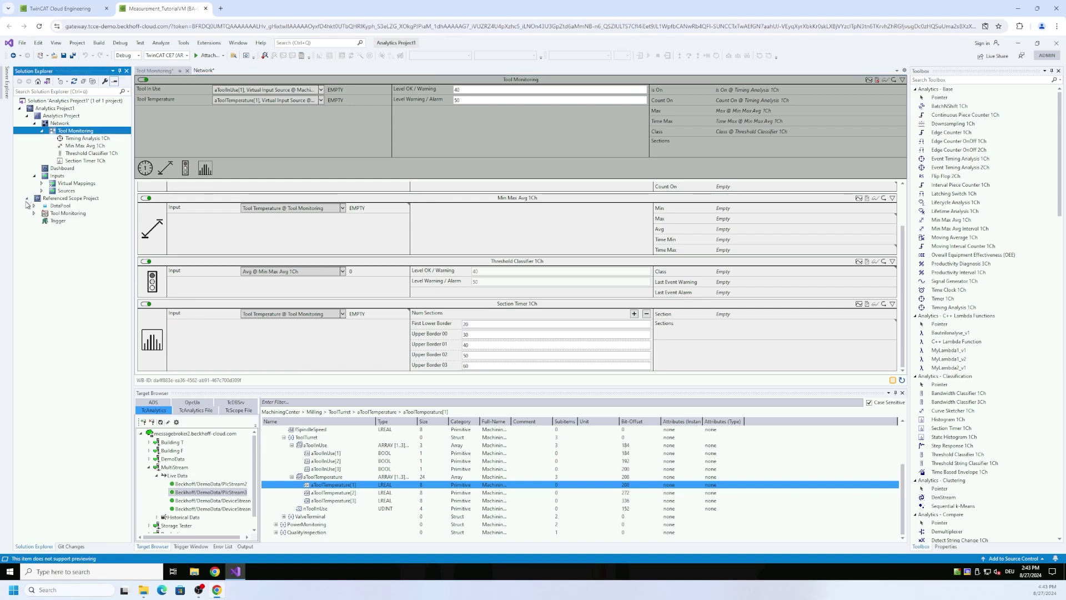
left_click(35, 213)
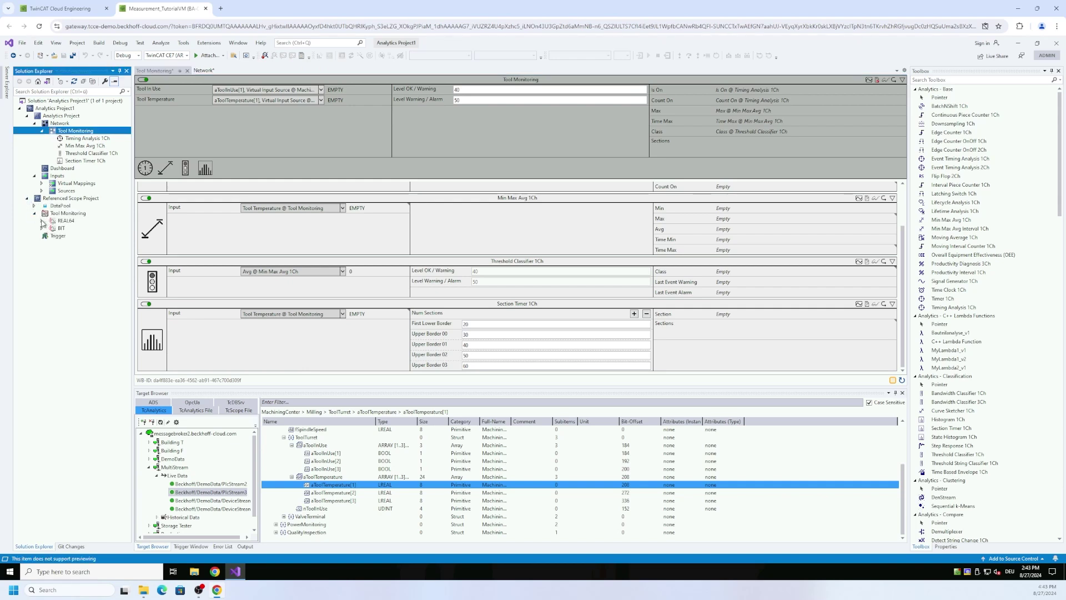
left_click(42, 221)
left_click(42, 245)
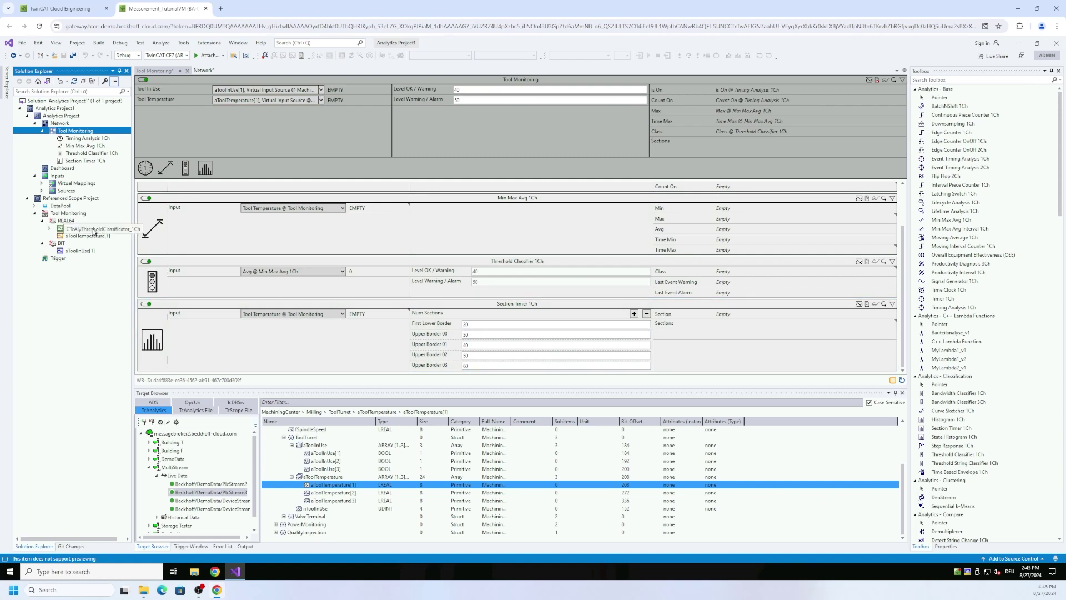
- Inspect the classifier channel's Warning Style and Alert Style conditions, then collapse them
left_click(49, 230)
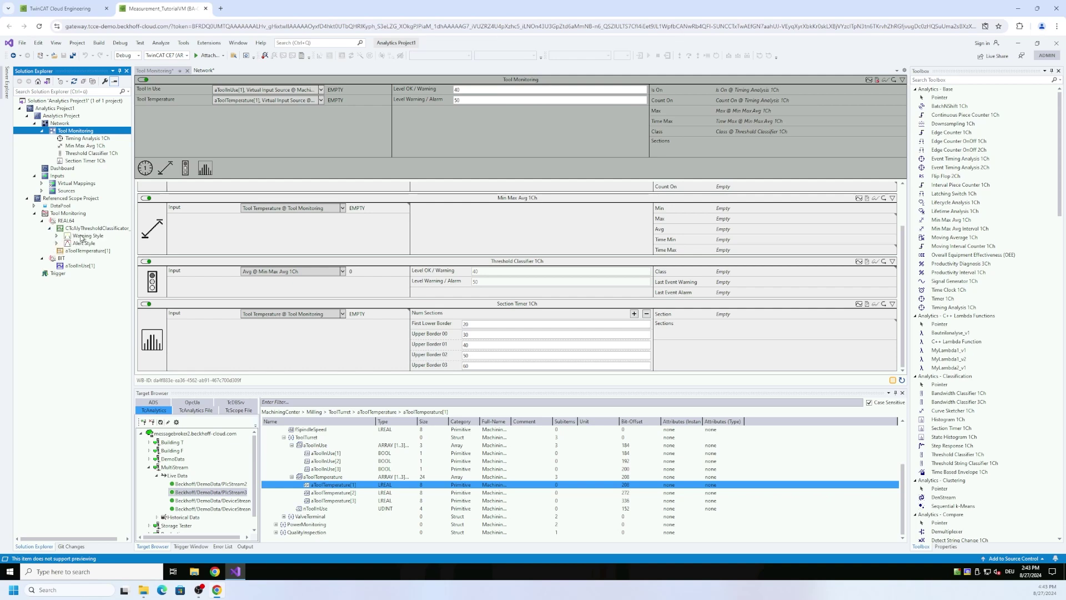
left_click(57, 236)
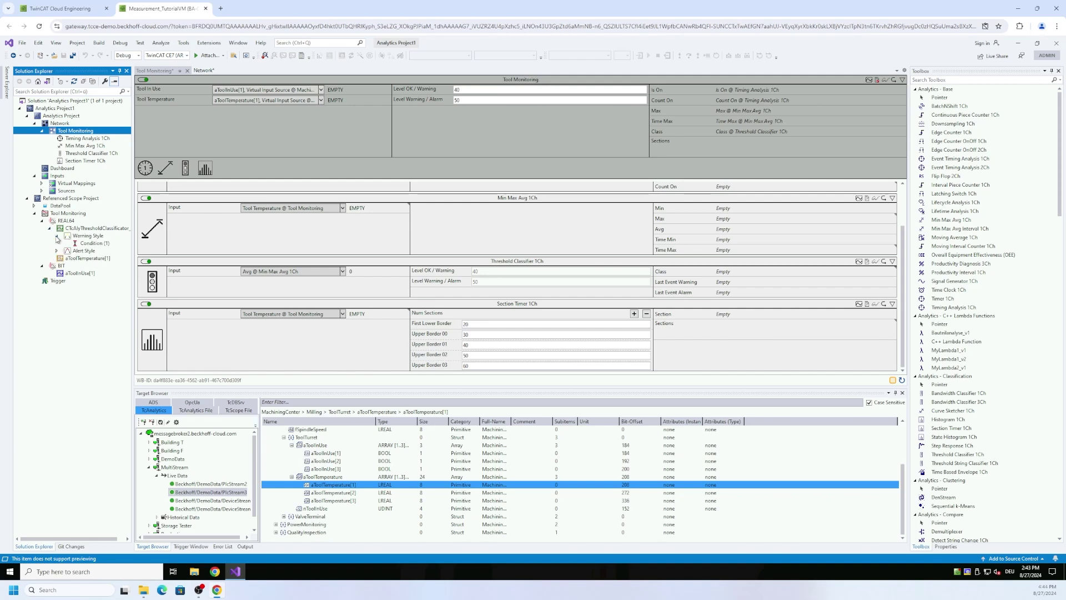
left_click(57, 251)
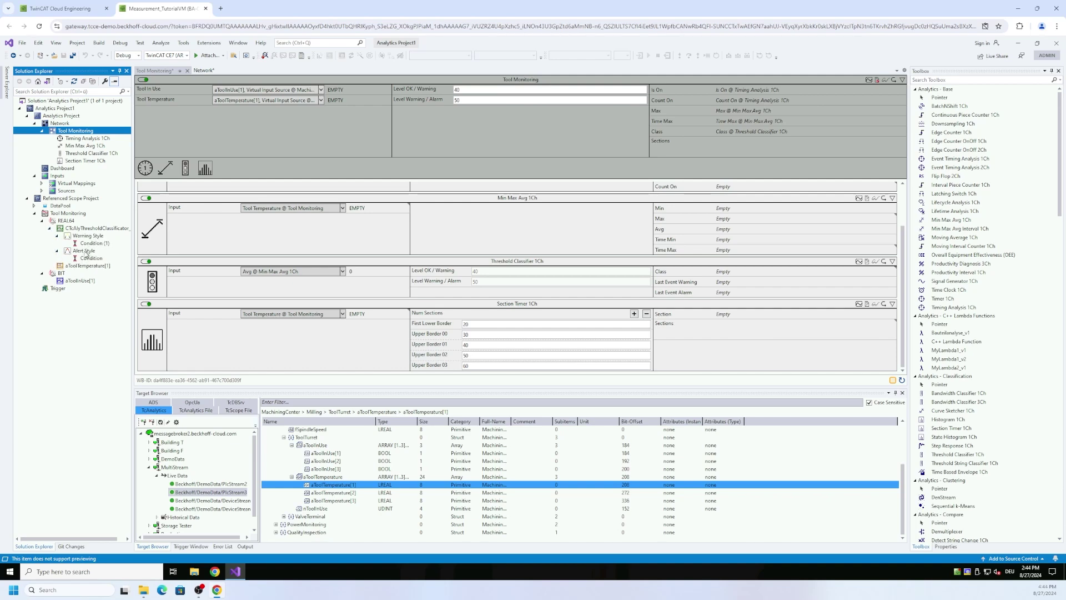
left_click(58, 252)
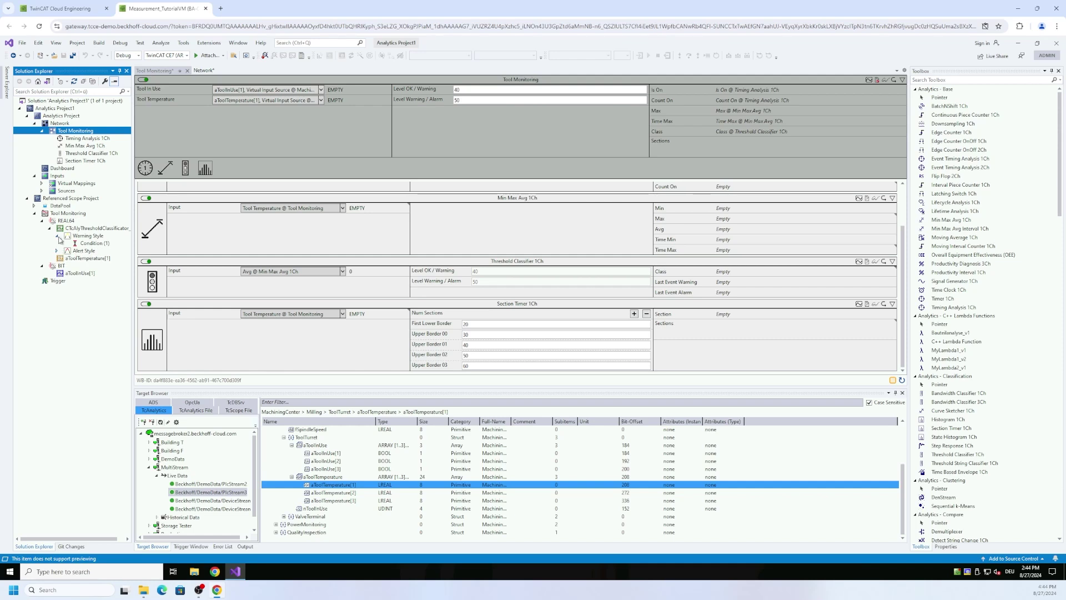
left_click(56, 236)
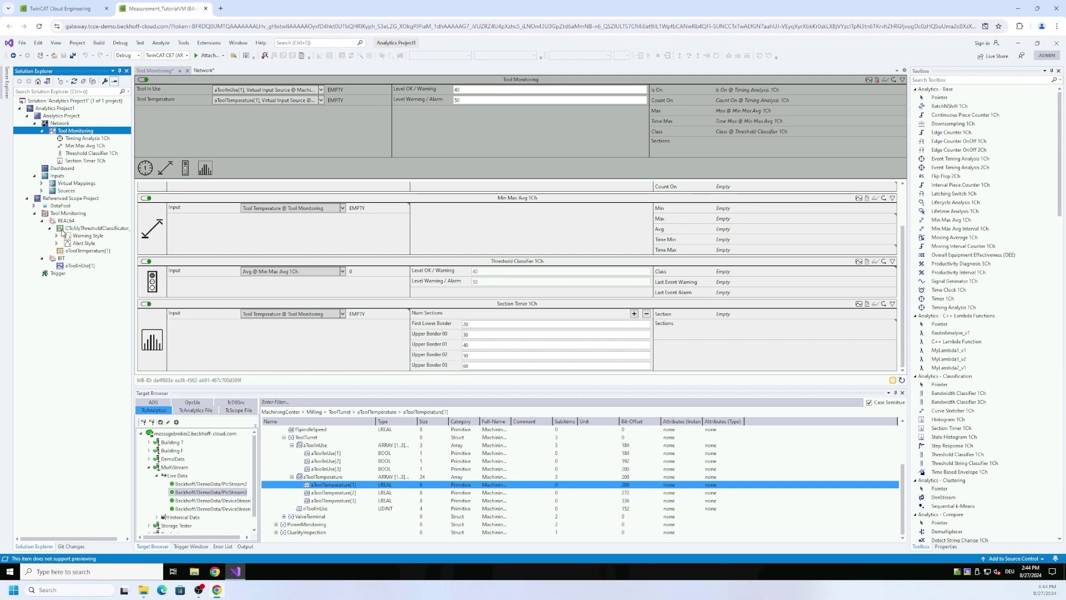
left_click(50, 229)
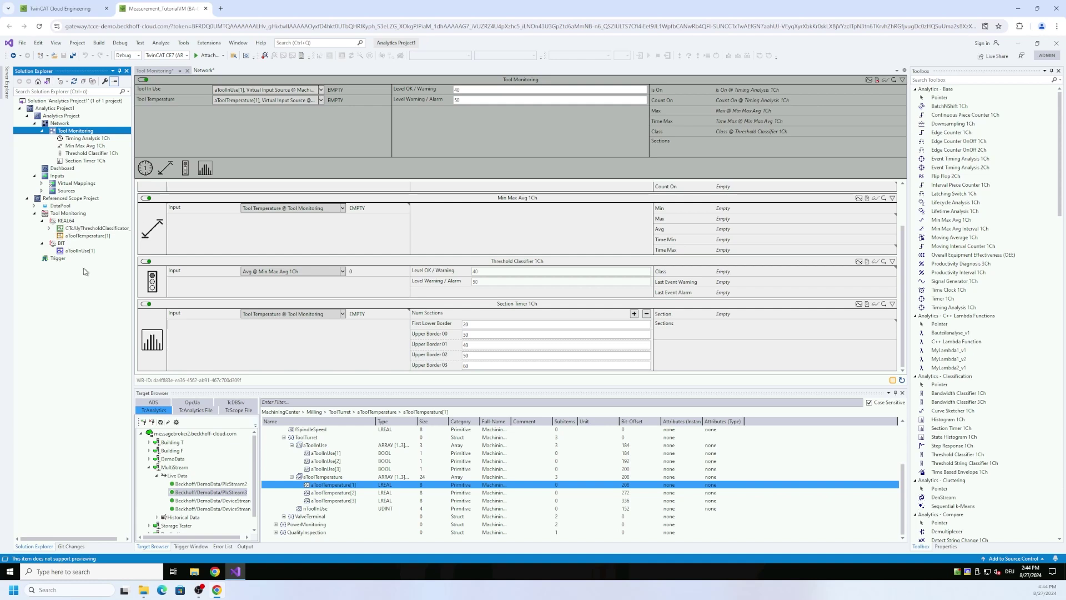
- Delete the classifier channel from the referenced scope chart
double_click(90, 229)
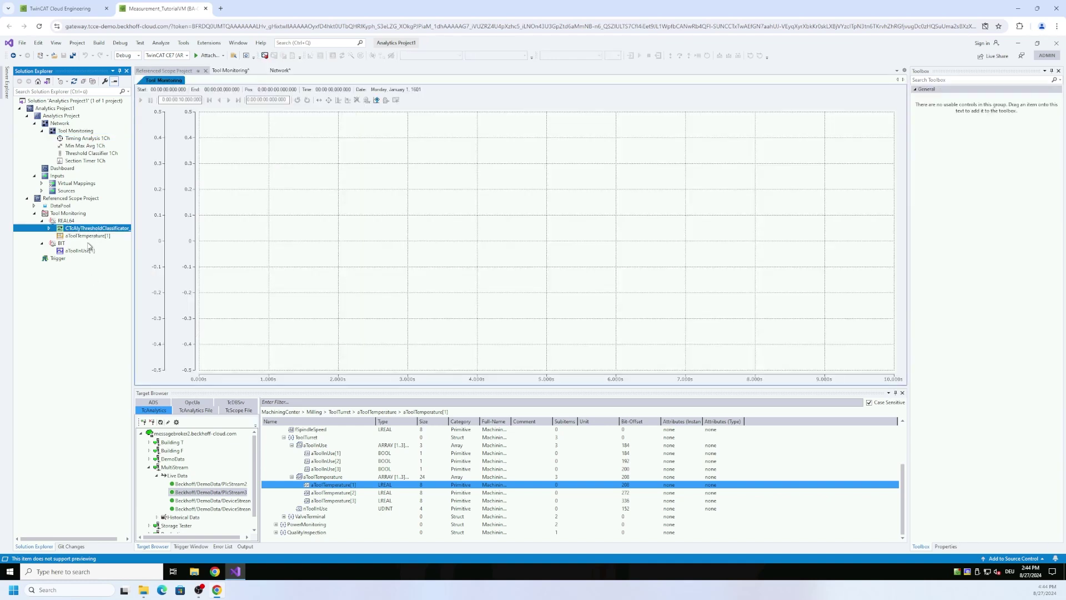
key("Delete")
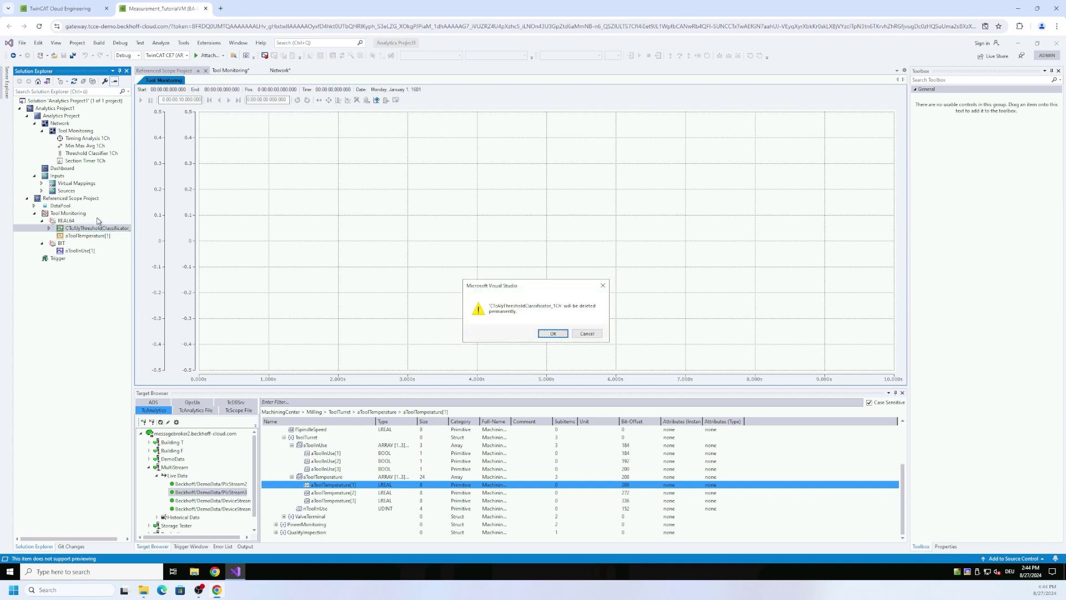
left_click(553, 333)
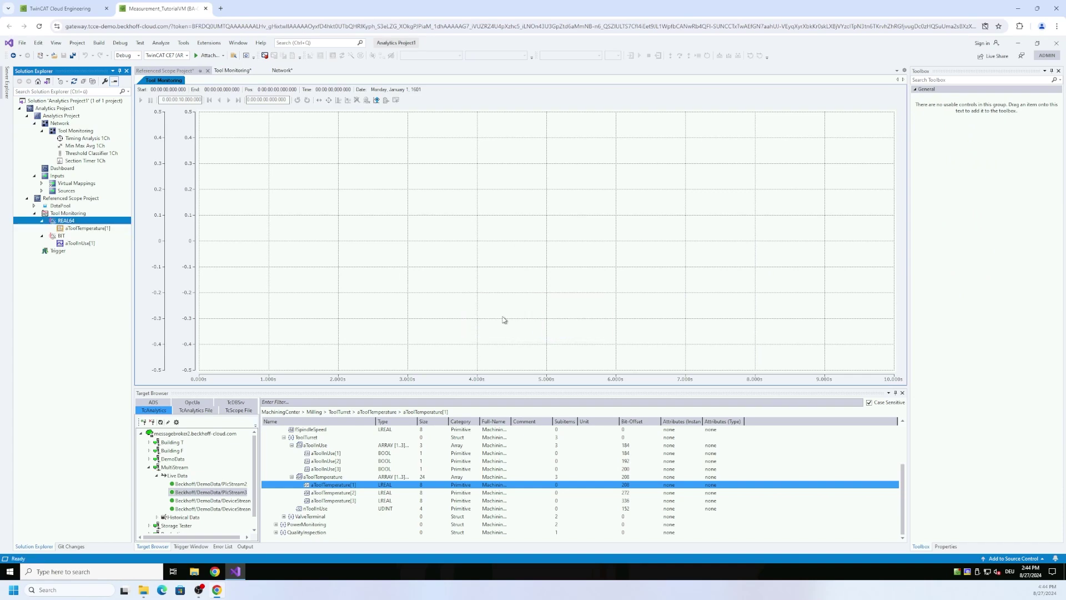
- Set Line Width and Mark Size to 4 for aToolTemperature[1] and aToolInUse[1]
left_click(93, 229)
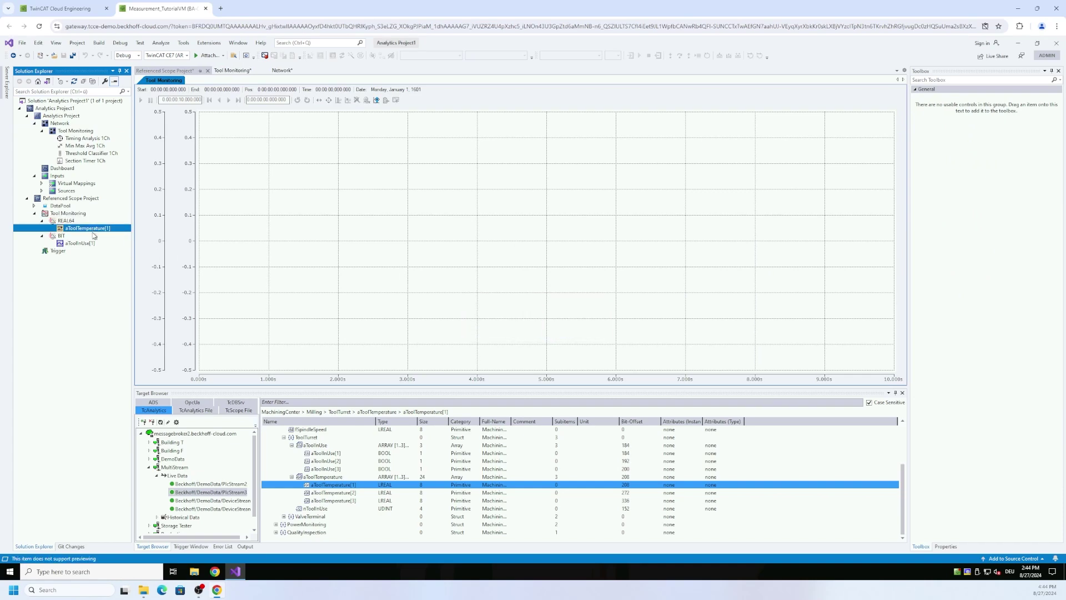
left_click(93, 243, "ctrl")
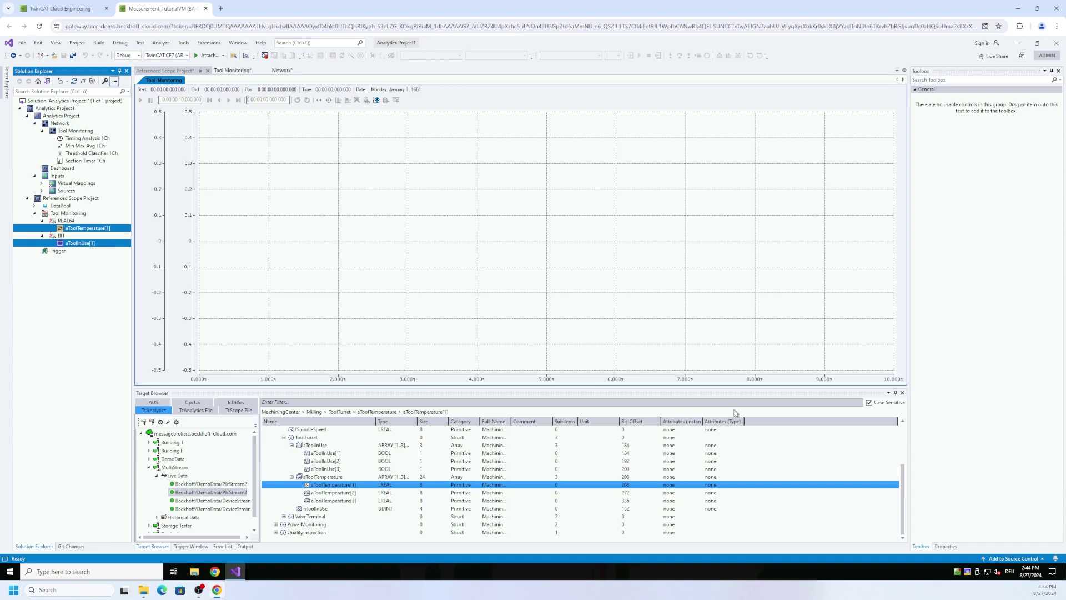
left_click(946, 546)
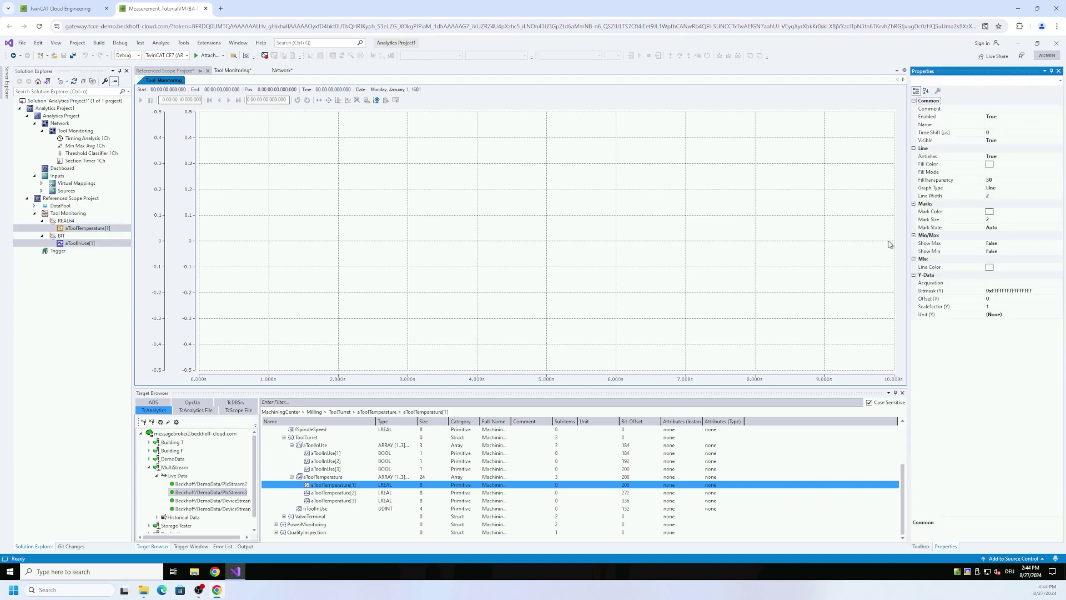
left_click(994, 196)
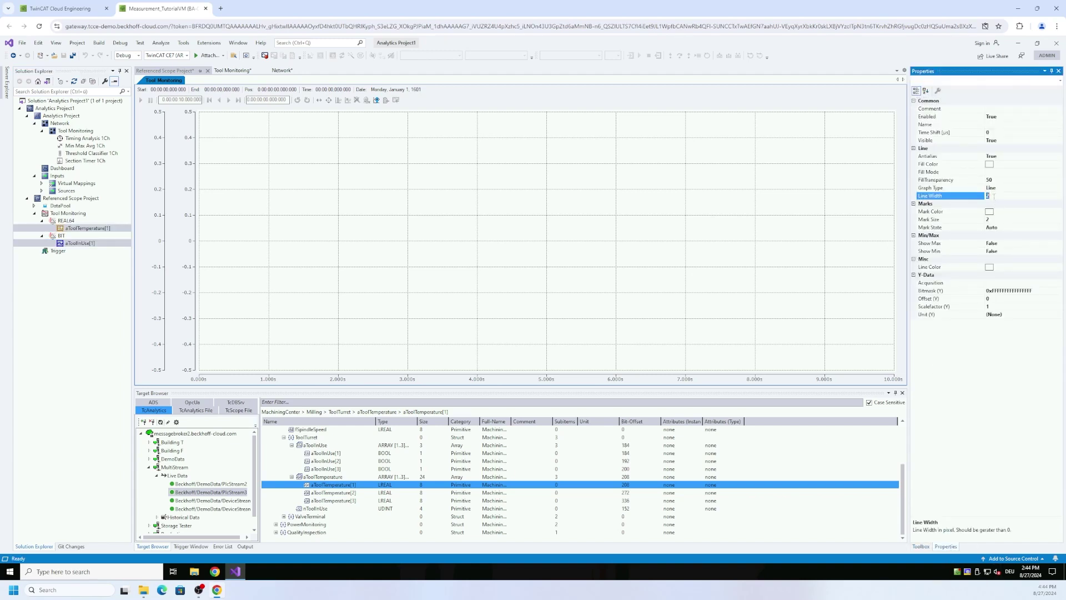
left_click(996, 219)
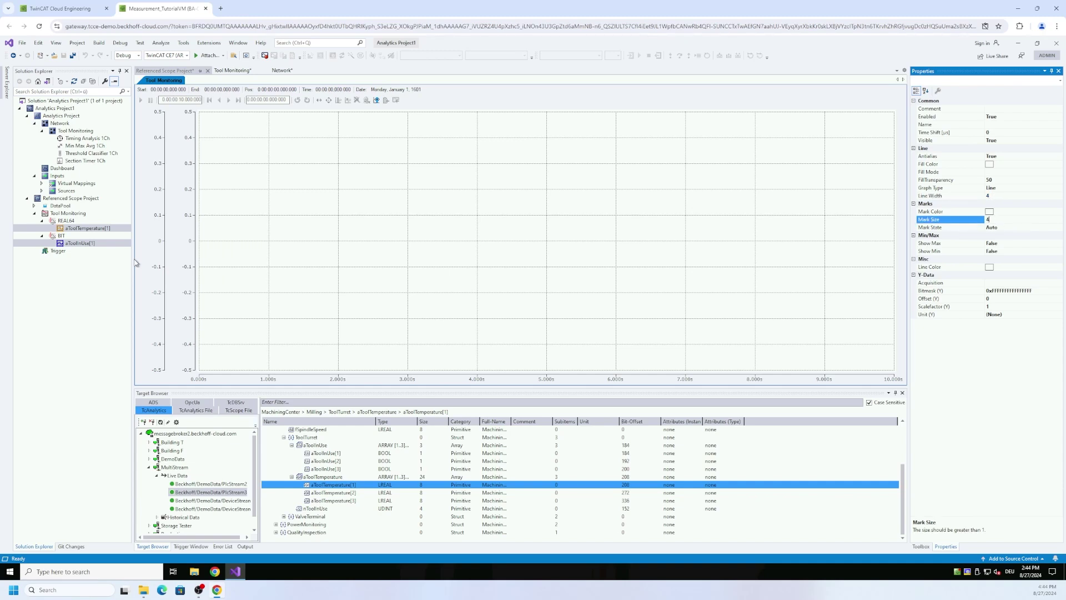
left_click(89, 244)
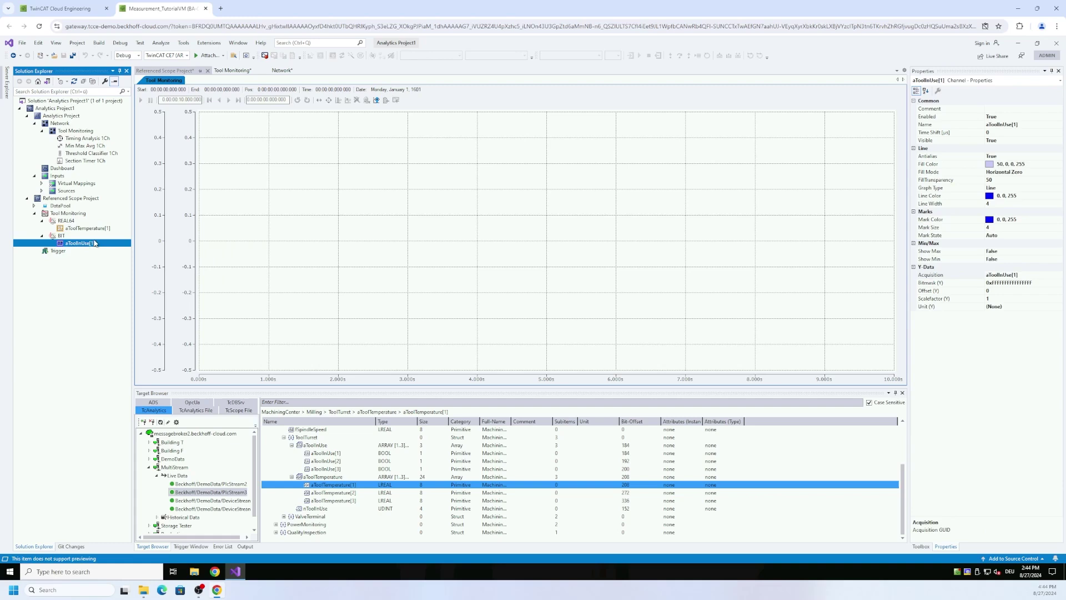
- Make the aToolTemperature[1] line green (0, 192, 0) and reopen the Tool Monitoring network
left_click(101, 230)
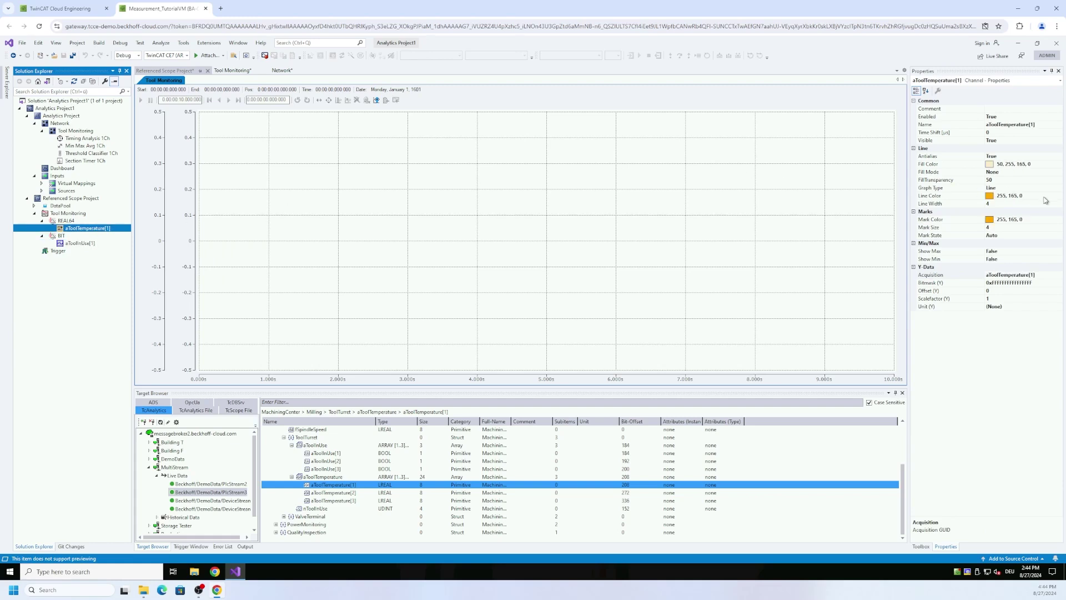
left_click(1046, 198)
left_click(1059, 197)
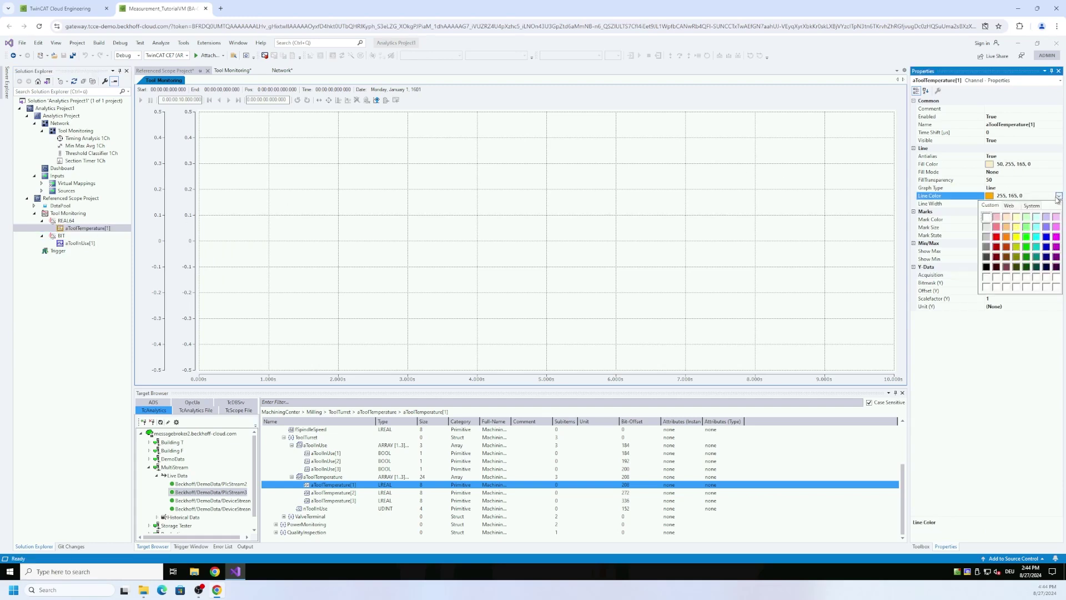
left_click(1027, 248)
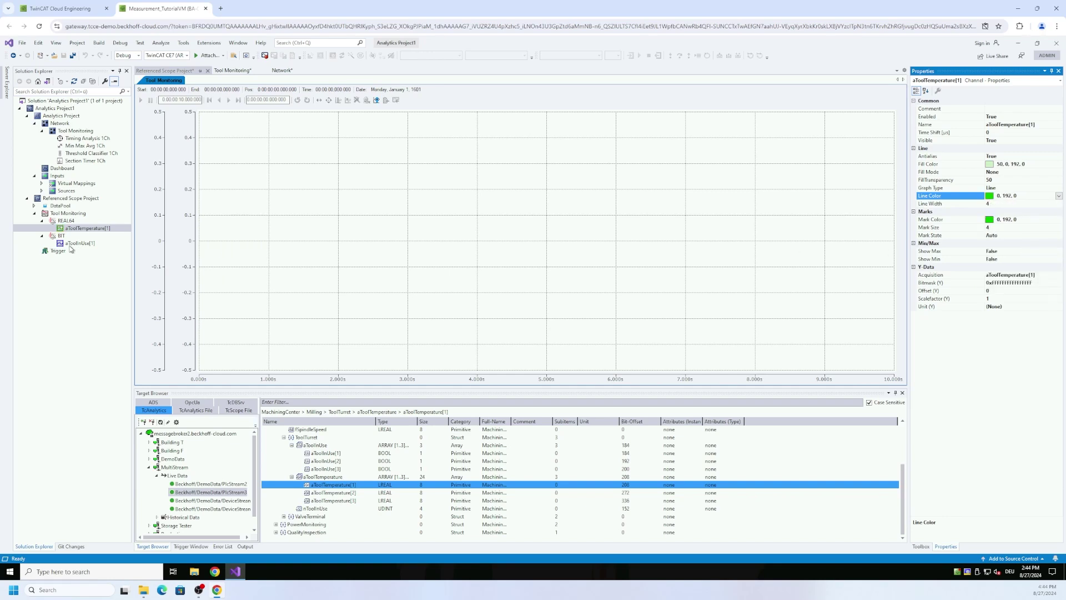
double_click(72, 133)
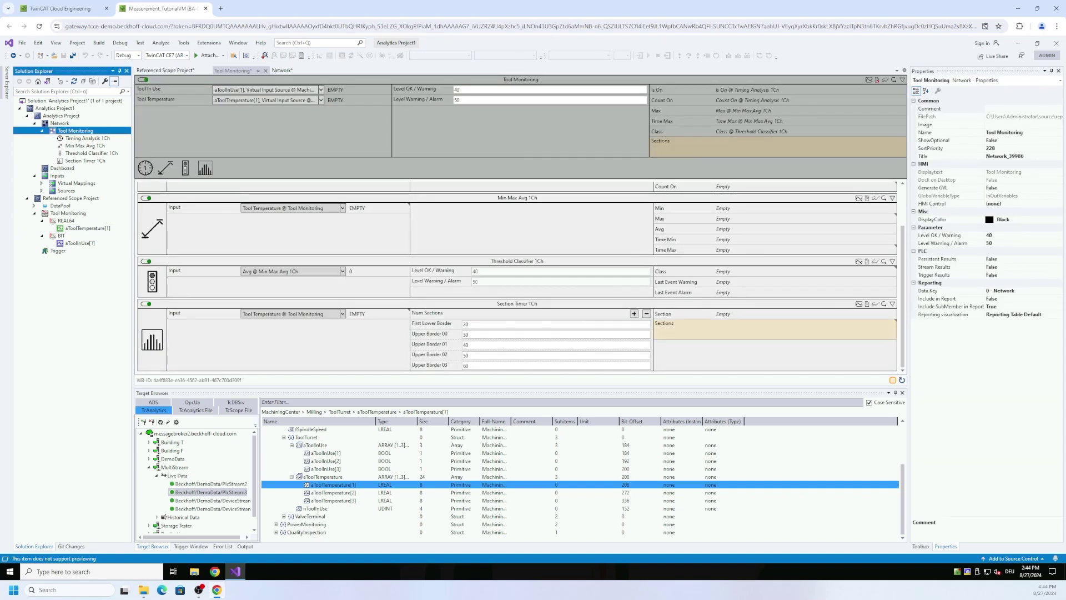
- Set the Sections @ Tool Monitoring bar channel's Line Color to Fuchsia, then reselect aToolTemperature[1]
left_click(722, 155)
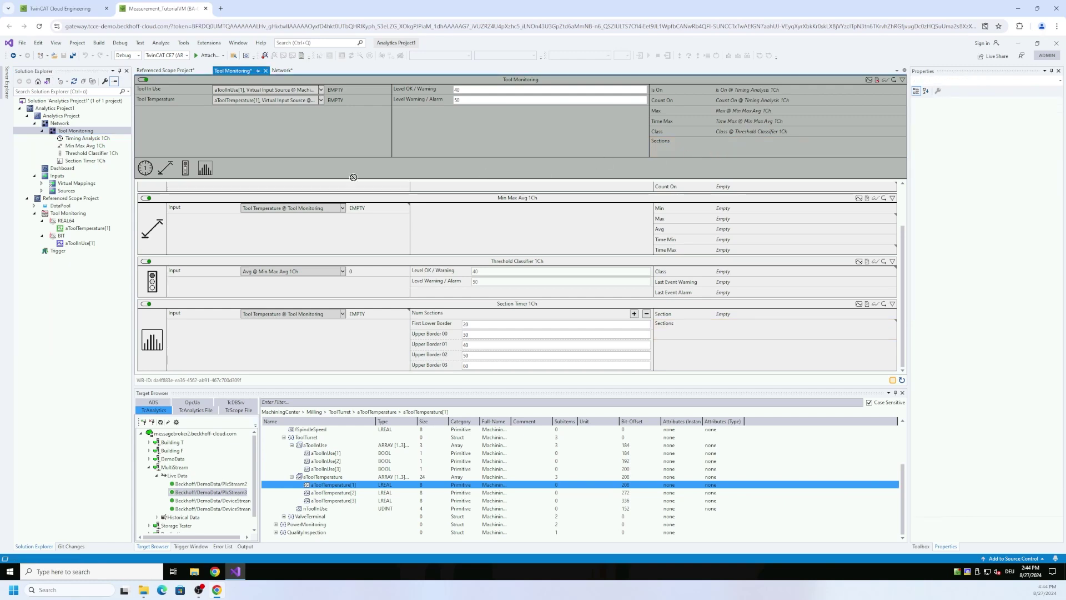
left_click(62, 201)
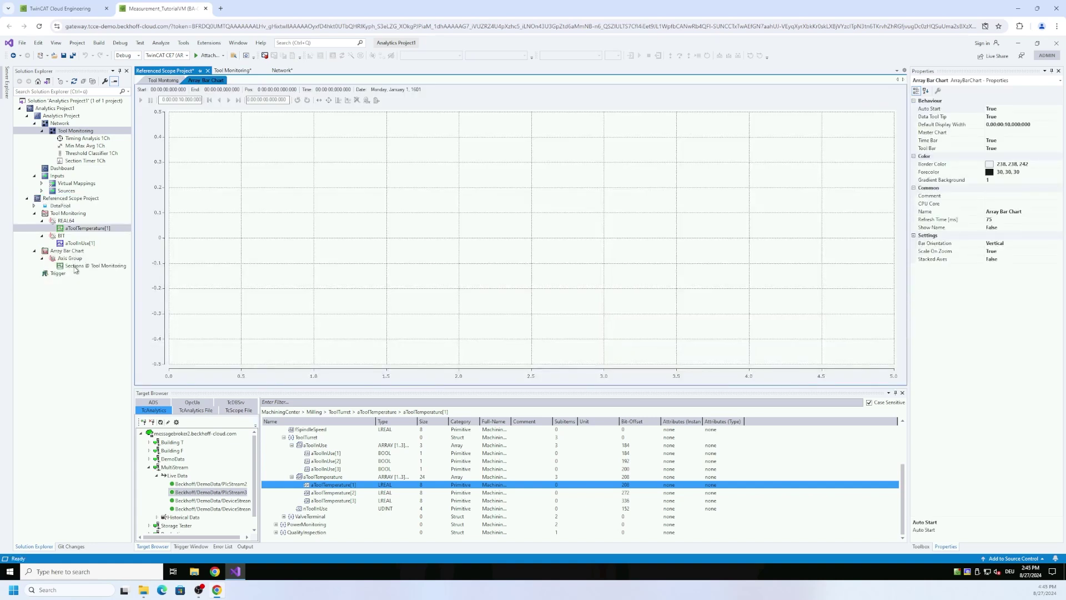
left_click(76, 266)
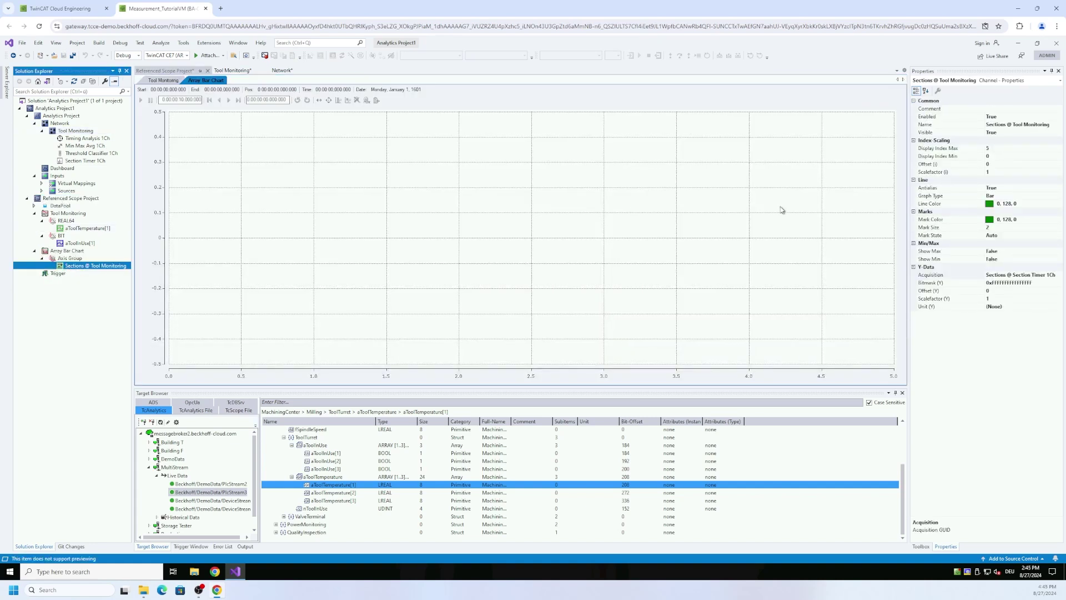
left_click(1044, 204)
left_click(1059, 205)
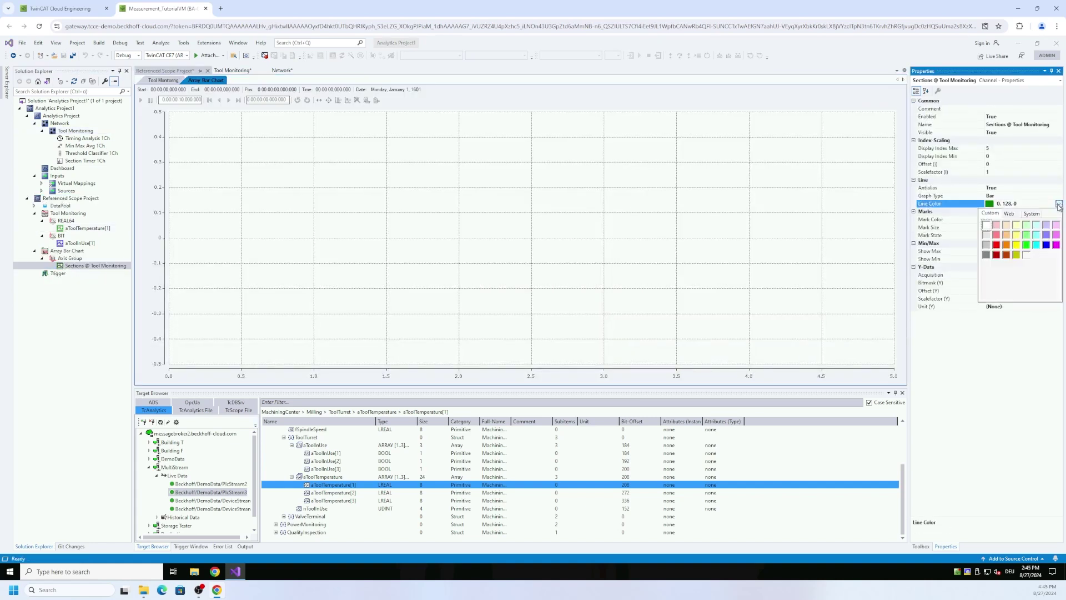
left_click(1056, 245)
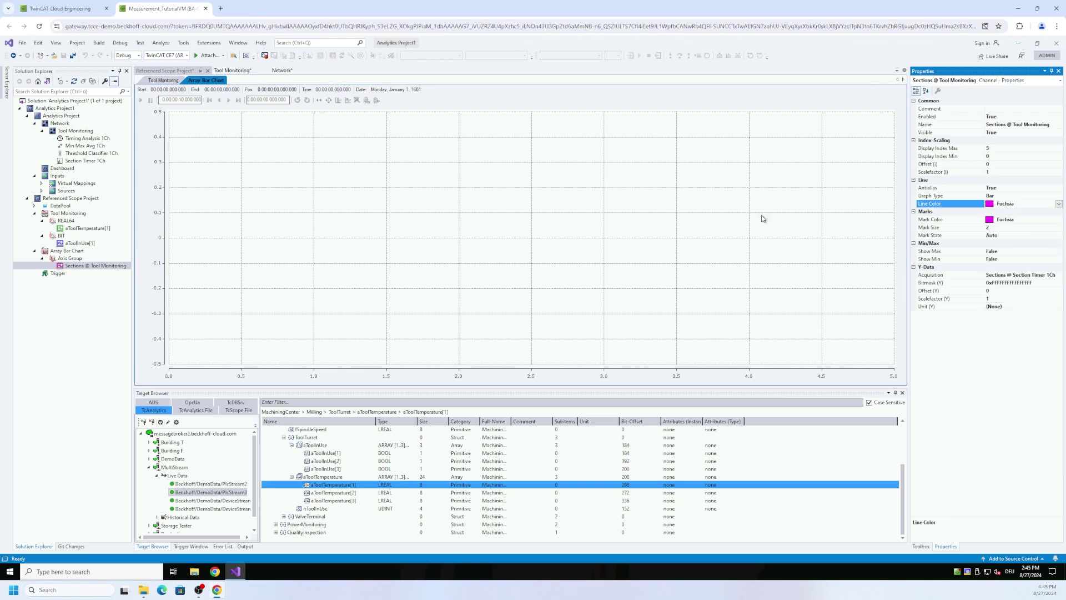
left_click(74, 244)
left_click(78, 228)
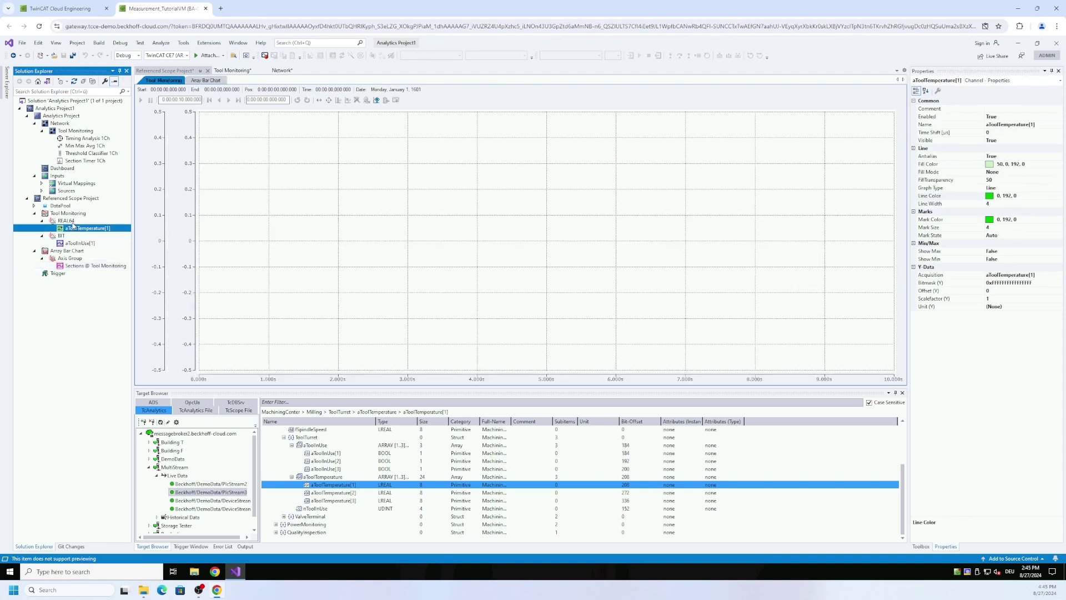
- Open Save > Configure template for the Tool Monitoring network from Solution Explorer
double_click(71, 131)
right_click(77, 133)
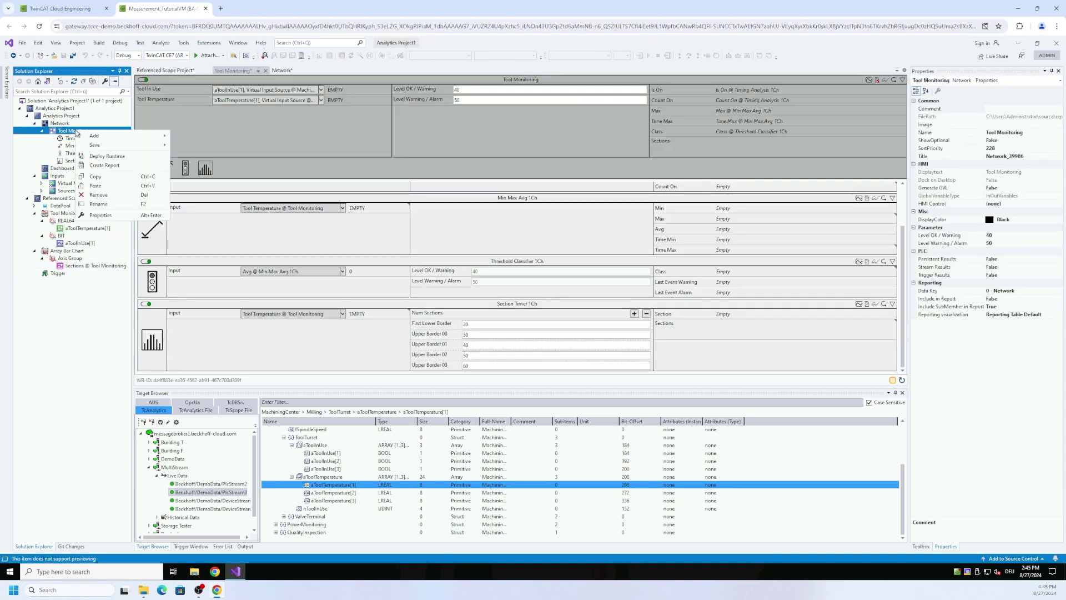
mouse_move(140, 145)
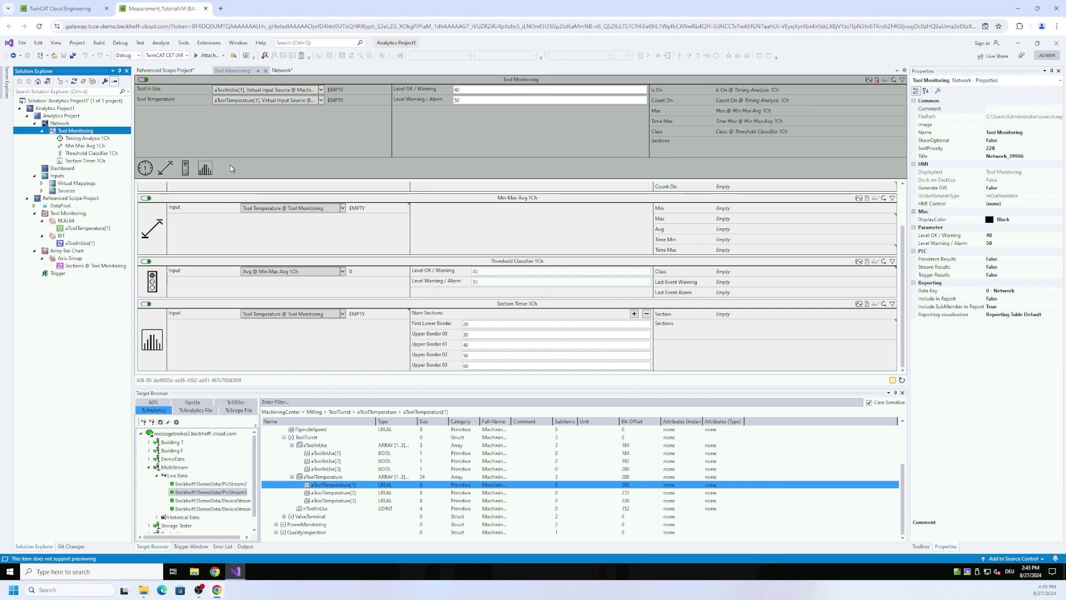
left_click(230, 164)
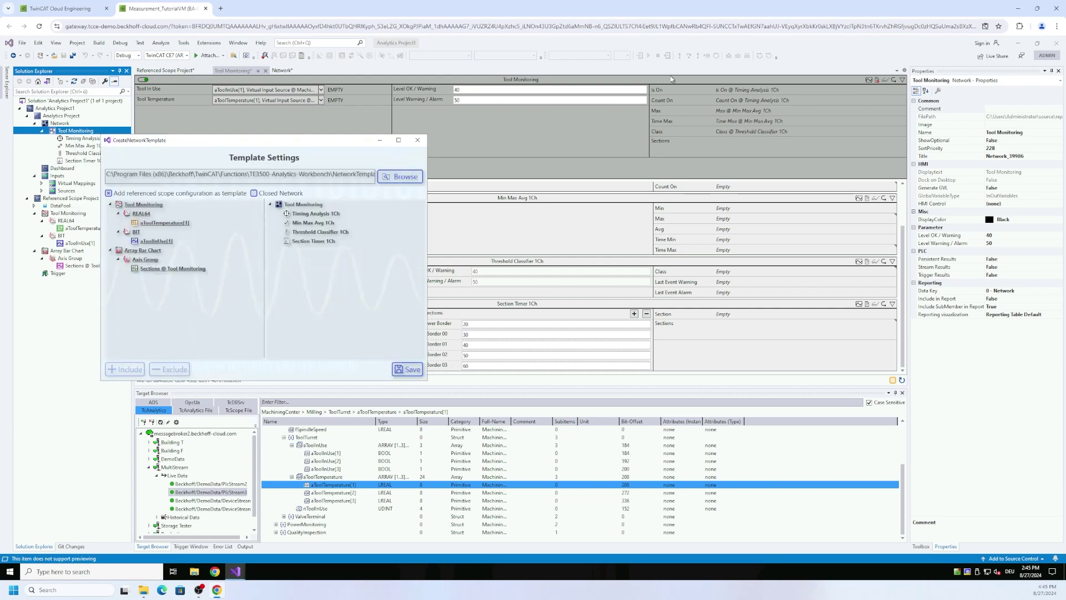
- Tick Closed Network in Template Settings and save the Tool Monitoring template
left_click(254, 193)
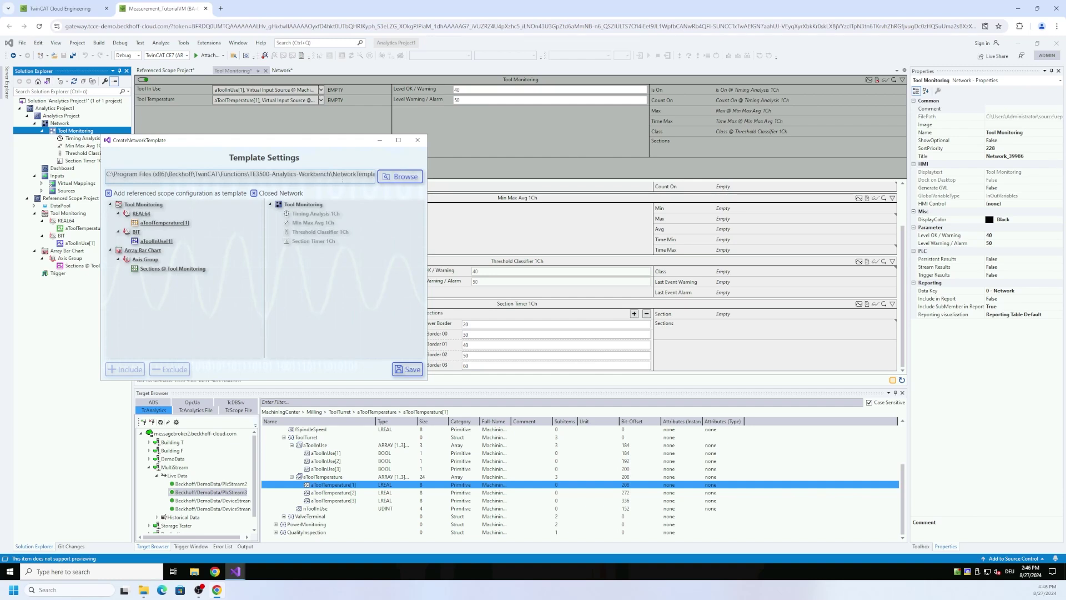
left_click(412, 370)
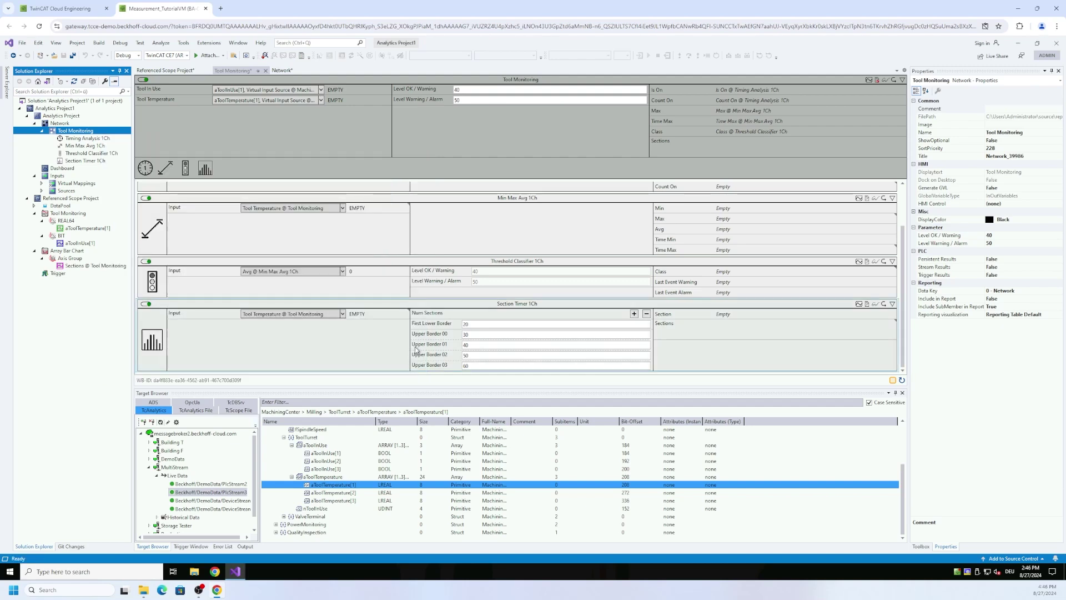
- Scroll the Toolbox to Templates and drag Tool Monitoring toward the network designer
left_click(922, 547)
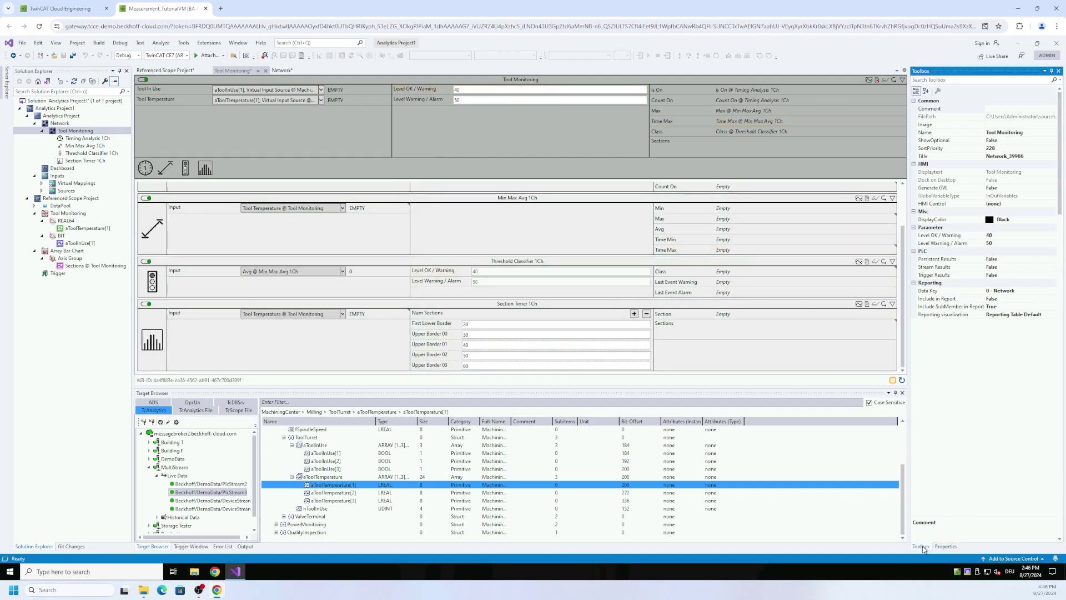
scroll(959, 395, "down", 18)
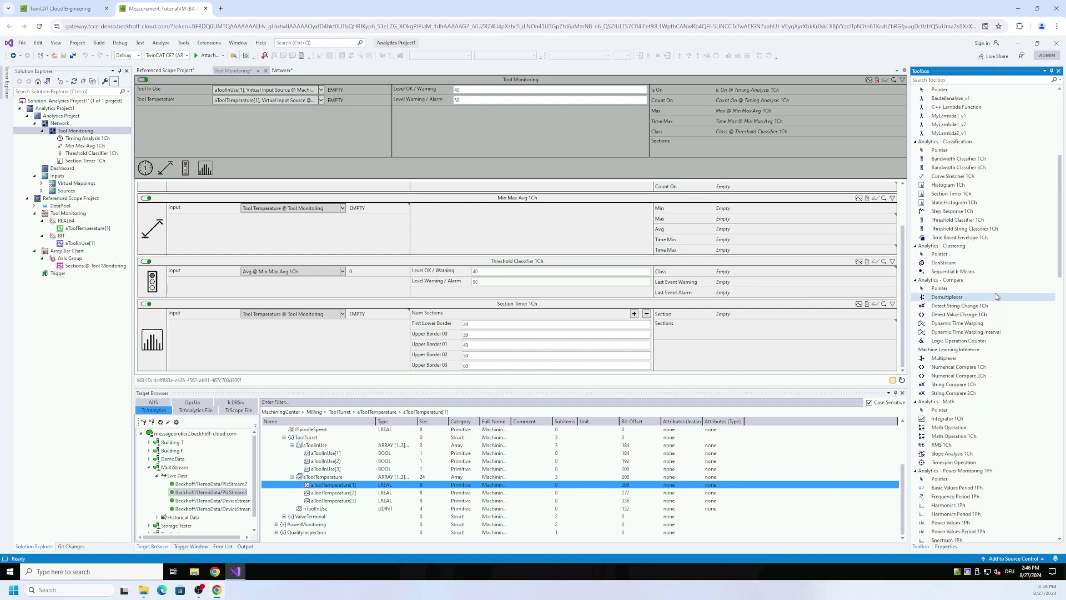
scroll(992, 298, "down", 20)
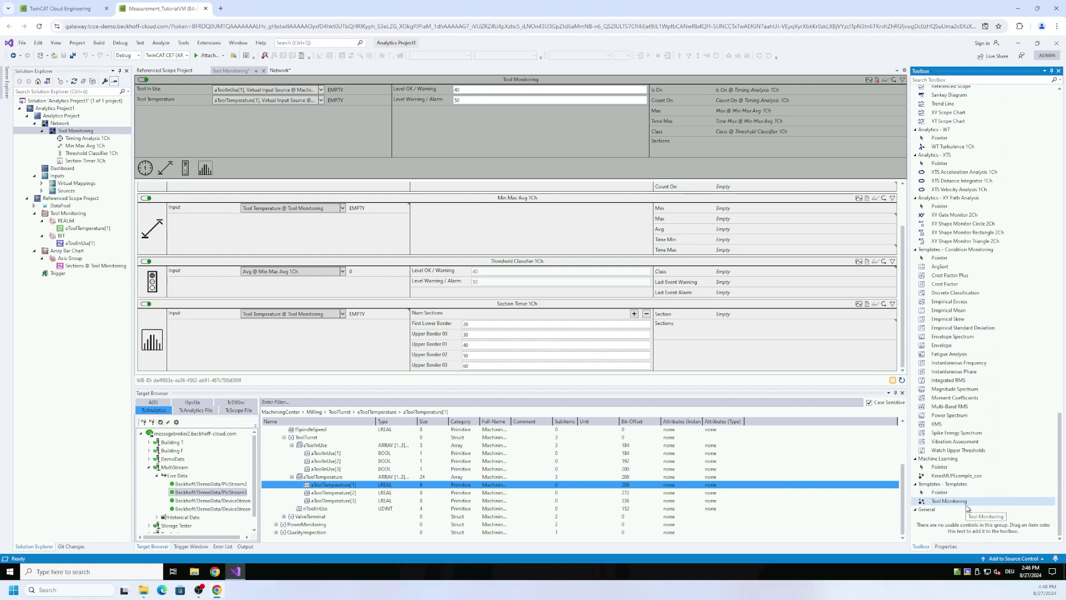
left_click_drag(950, 501, 221, 259)
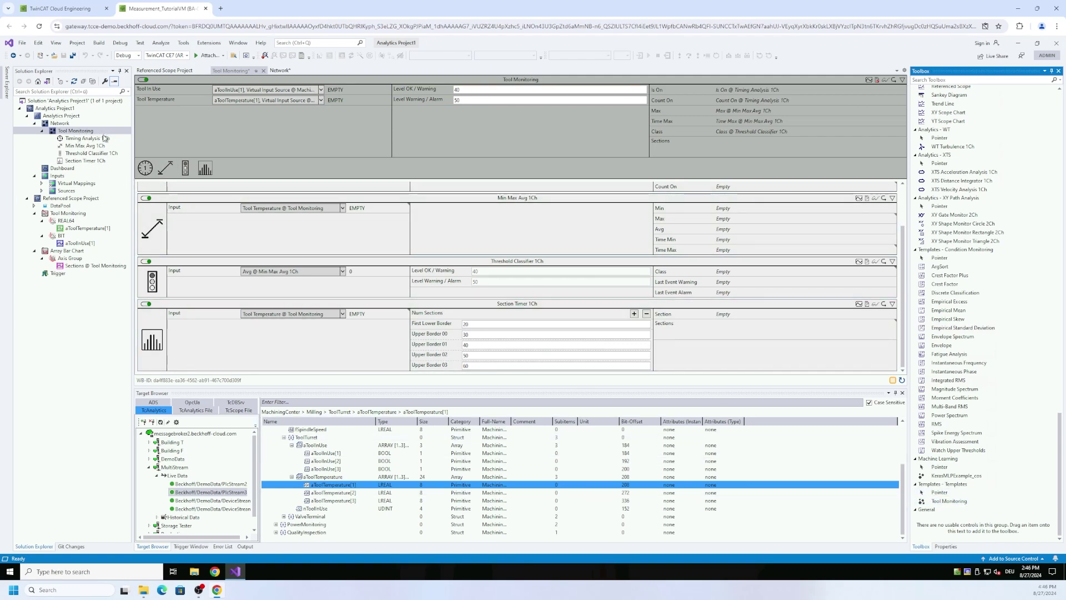
- Permanently delete the Referenced Scope Project
double_click(80, 200)
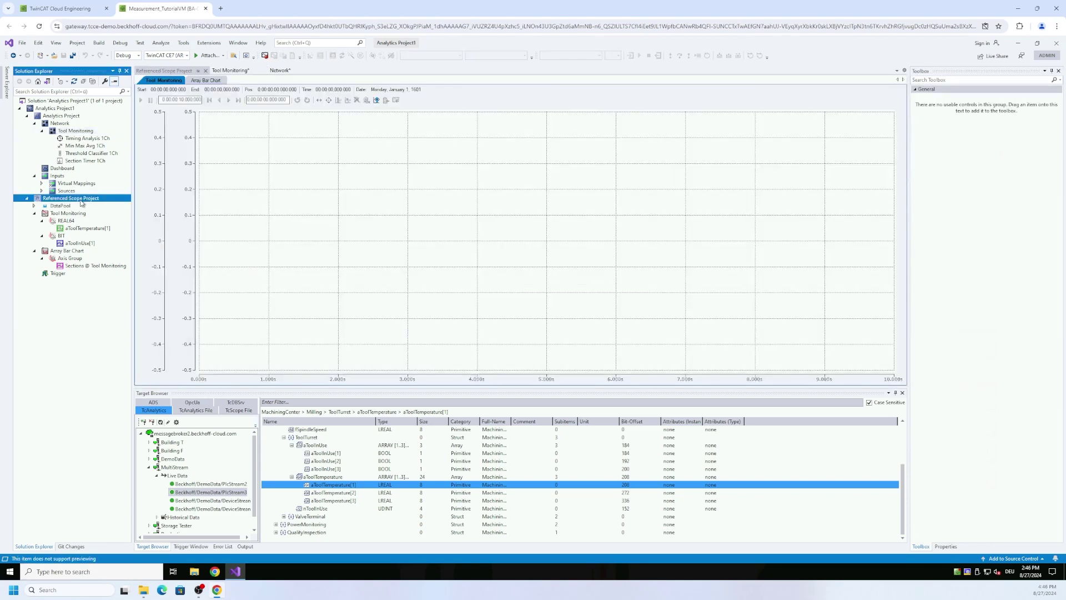
key("Delete")
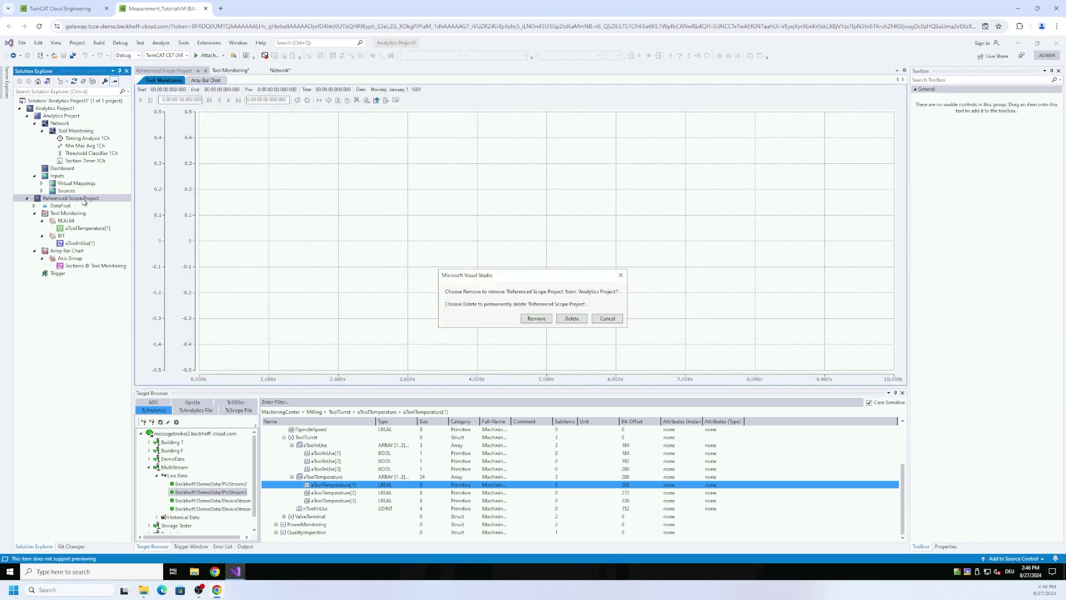
left_click(572, 319)
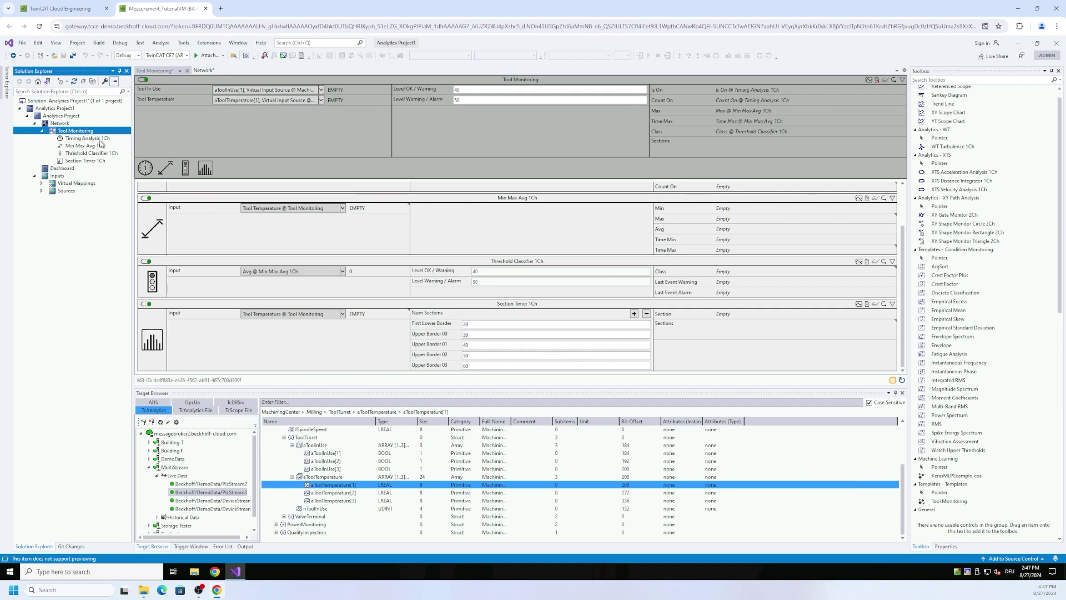
- Delete the Tool Monitoring network and scroll the Toolbox down to the Templates section
key("Delete")
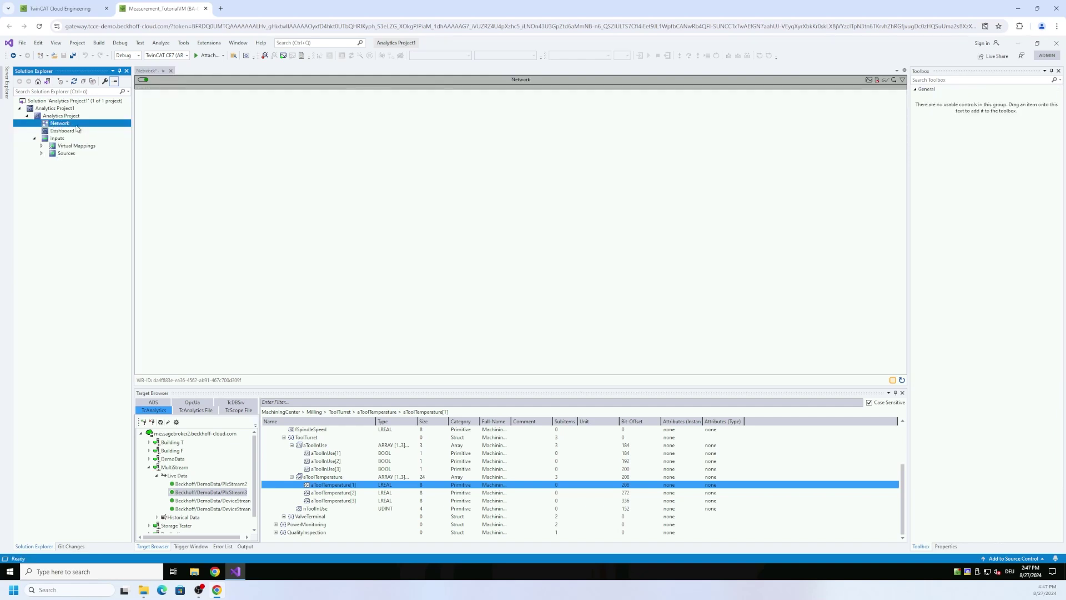
left_click(283, 134)
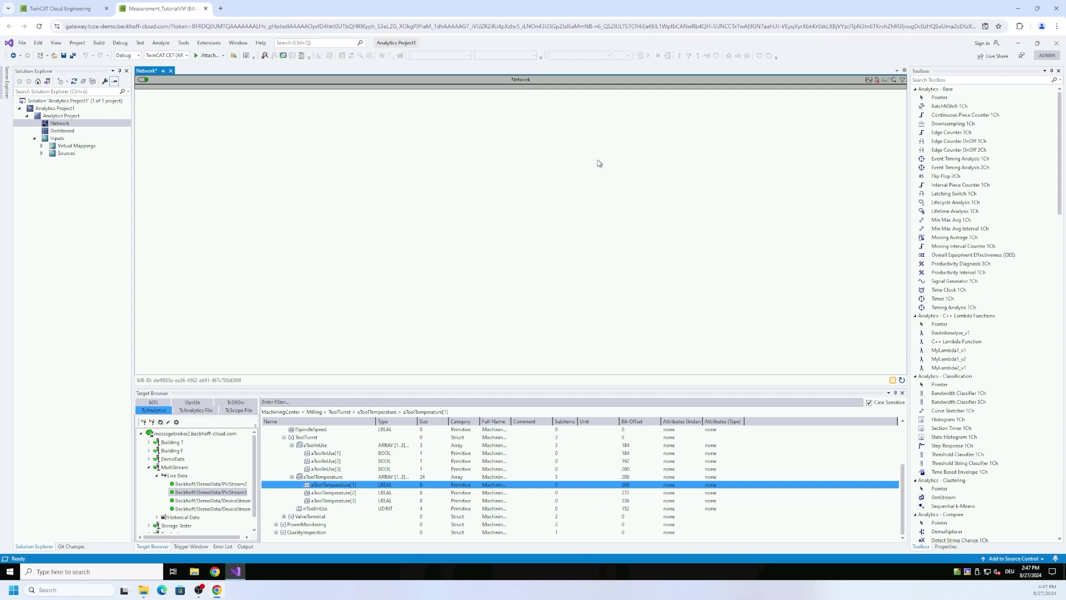
scroll(982, 215, "down", 10)
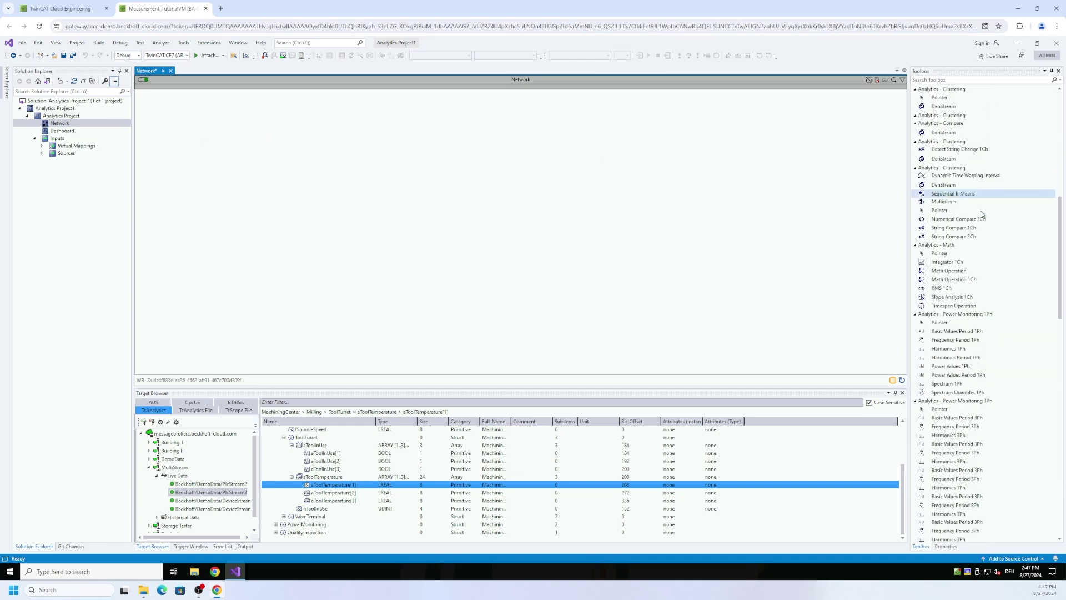
scroll(982, 217, "down", 15)
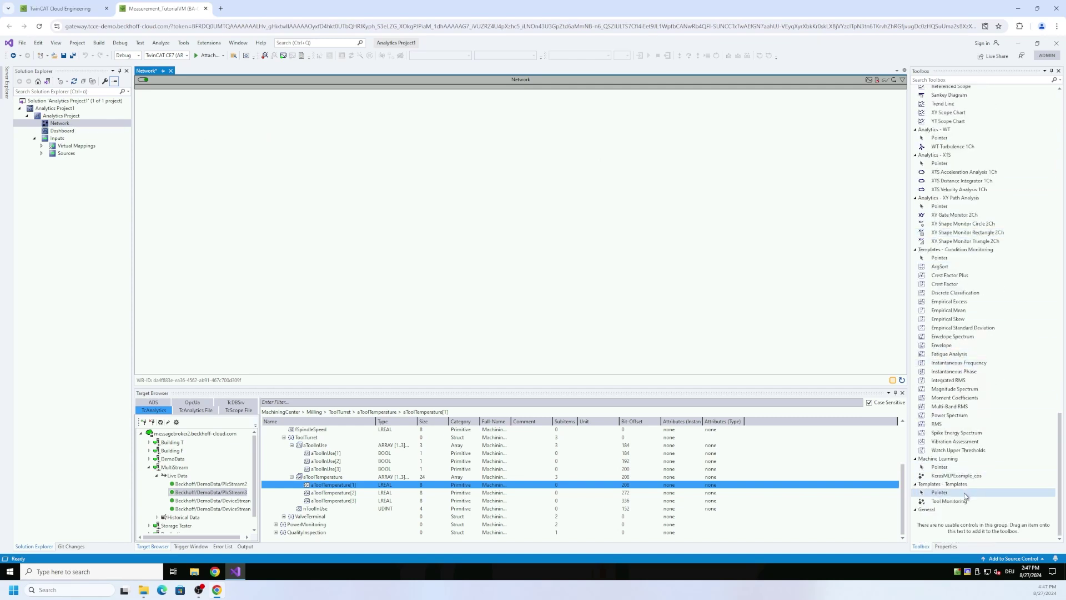
- Drop the Tool Monitoring template with levels 45 and 55, creating 3 instances
left_click_drag(966, 501, 511, 194)
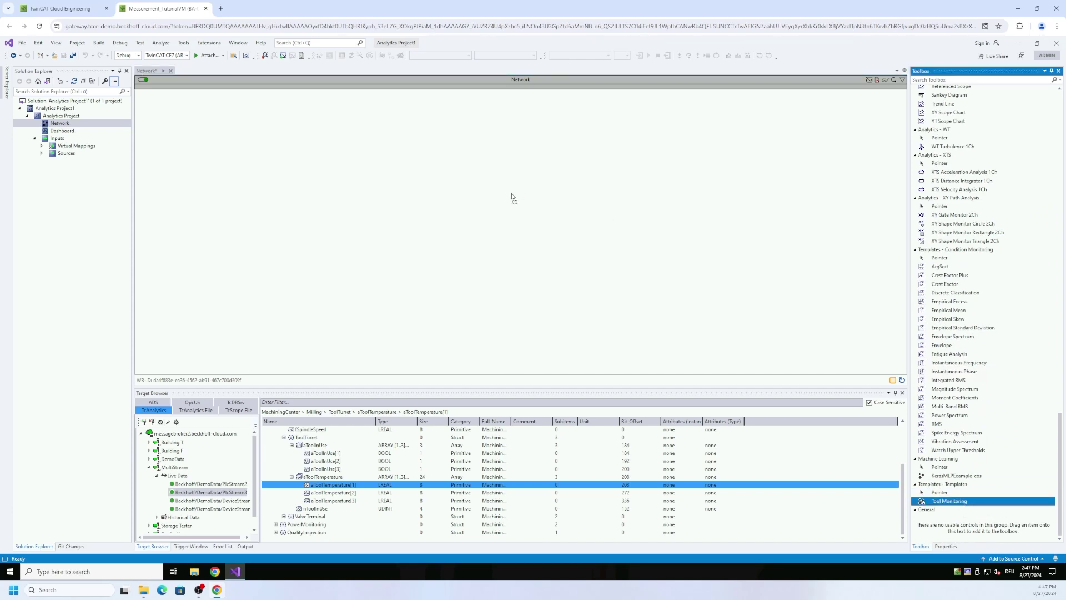
left_click_drag(512, 194, 511, 197)
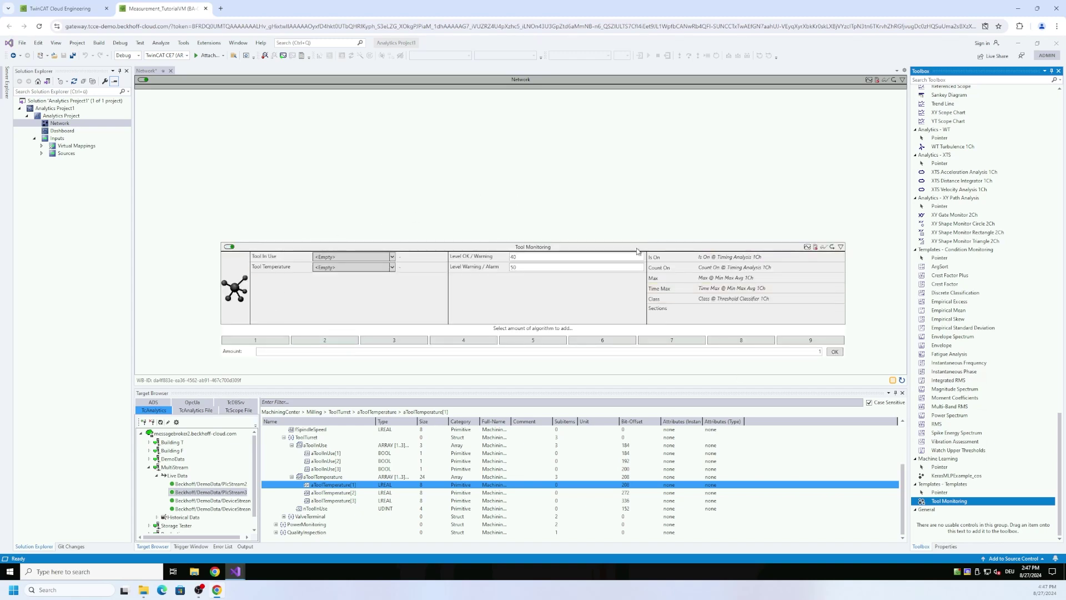
double_click(521, 257)
left_click(398, 344)
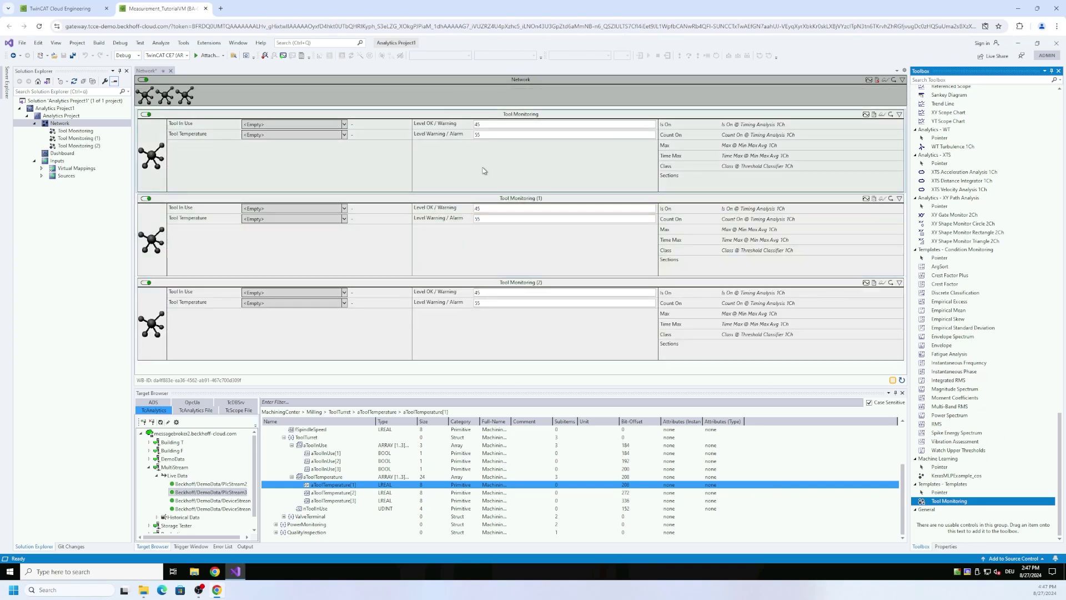
- Map aToolInUse[1–3] and aToolTemperature[1–3] to the three instances' Tool In Use and Tool Temperature inputs
left_click(345, 453)
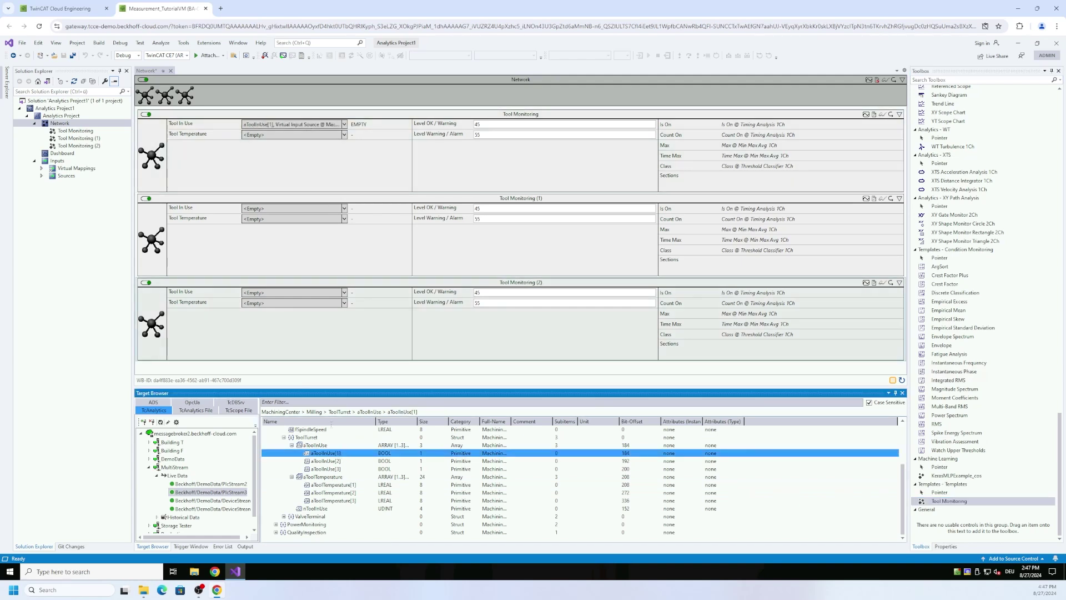
left_click_drag(329, 462, 311, 211)
left_click_drag(333, 469, 311, 295)
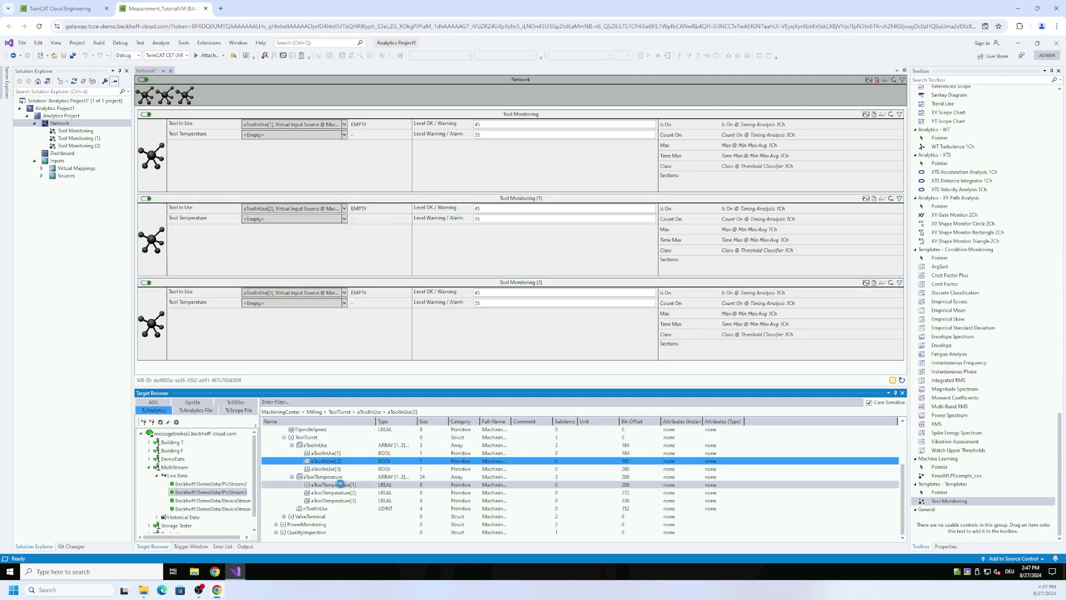
left_click_drag(334, 484, 297, 177)
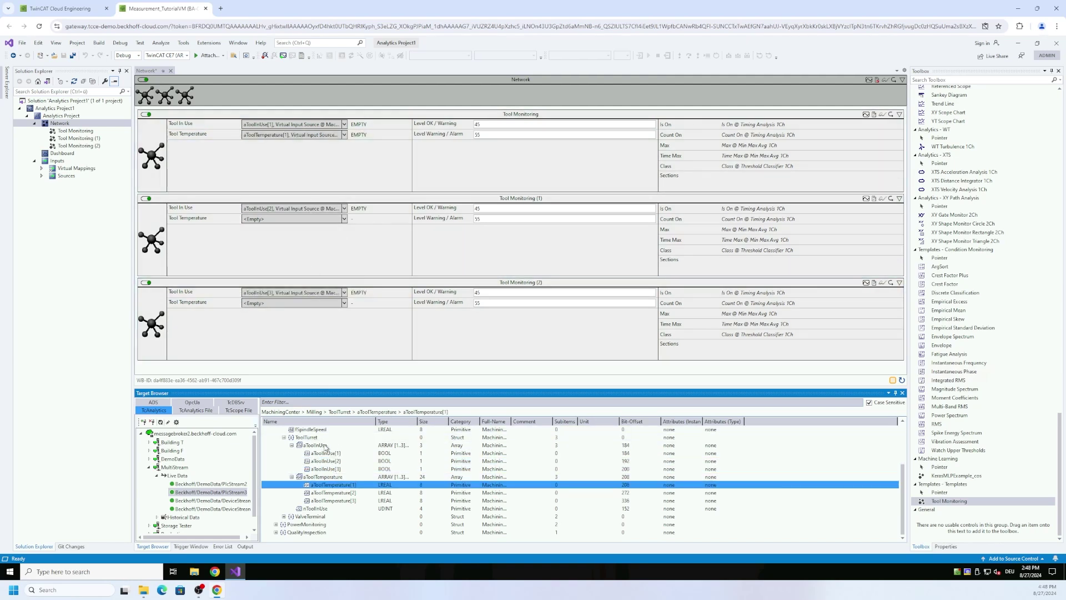
left_click_drag(333, 492, 365, 406)
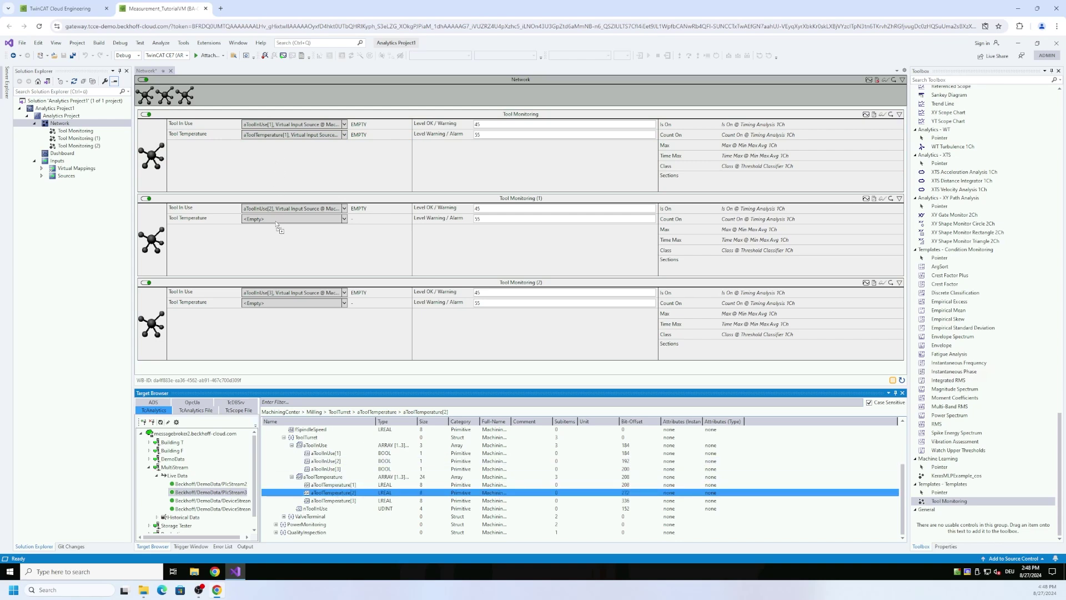
left_click_drag(277, 228, 278, 227)
left_click_drag(332, 501, 341, 400)
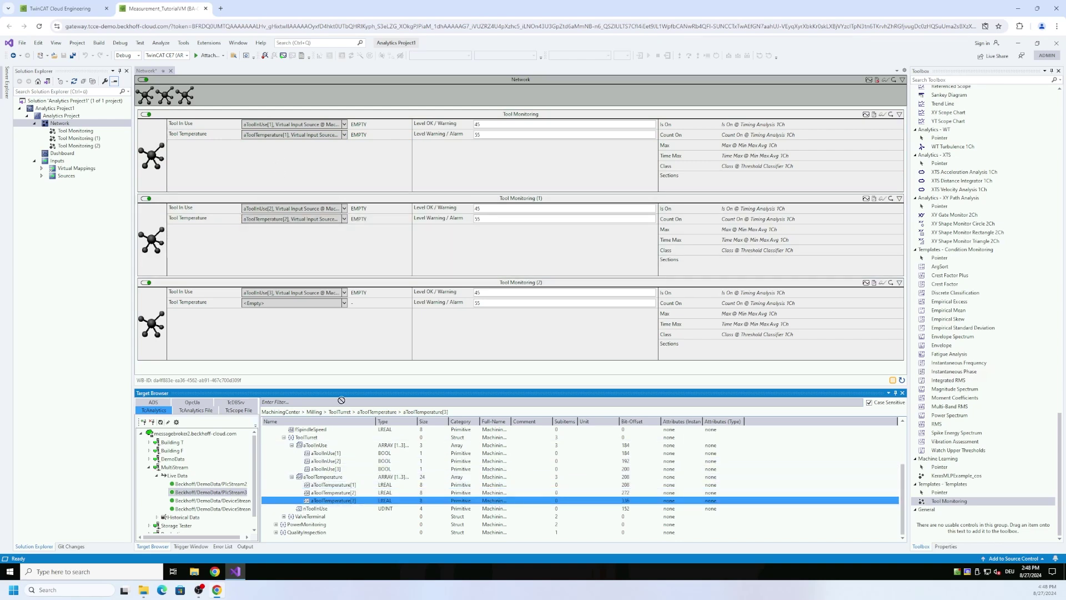
left_click_drag(310, 311, 335, 308)
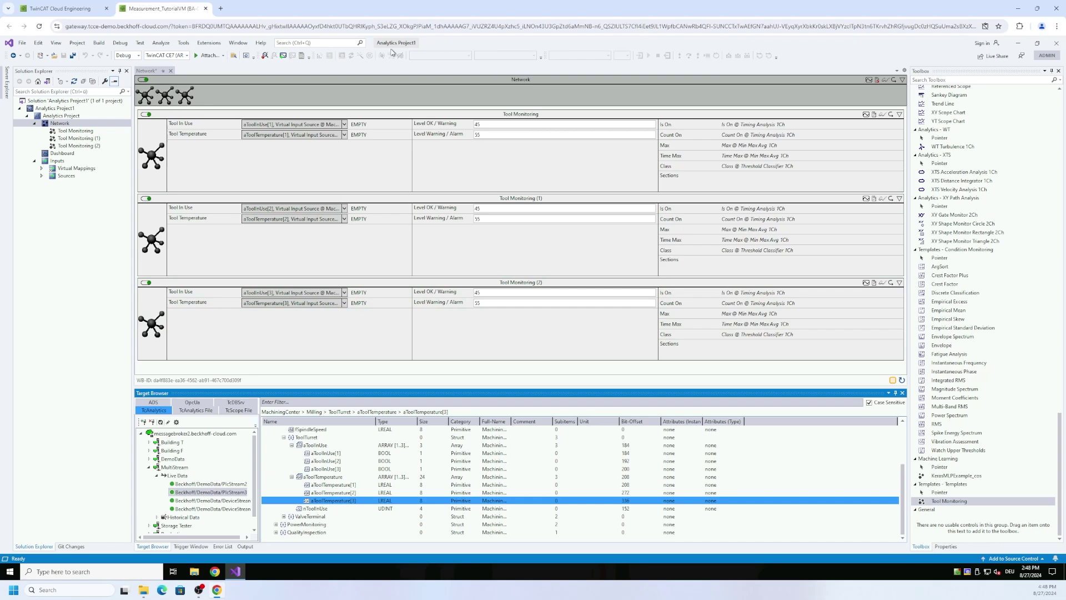
- Start live recording, then expand the Referenced Scope Project and its Tool Monitoring node
left_click(265, 56)
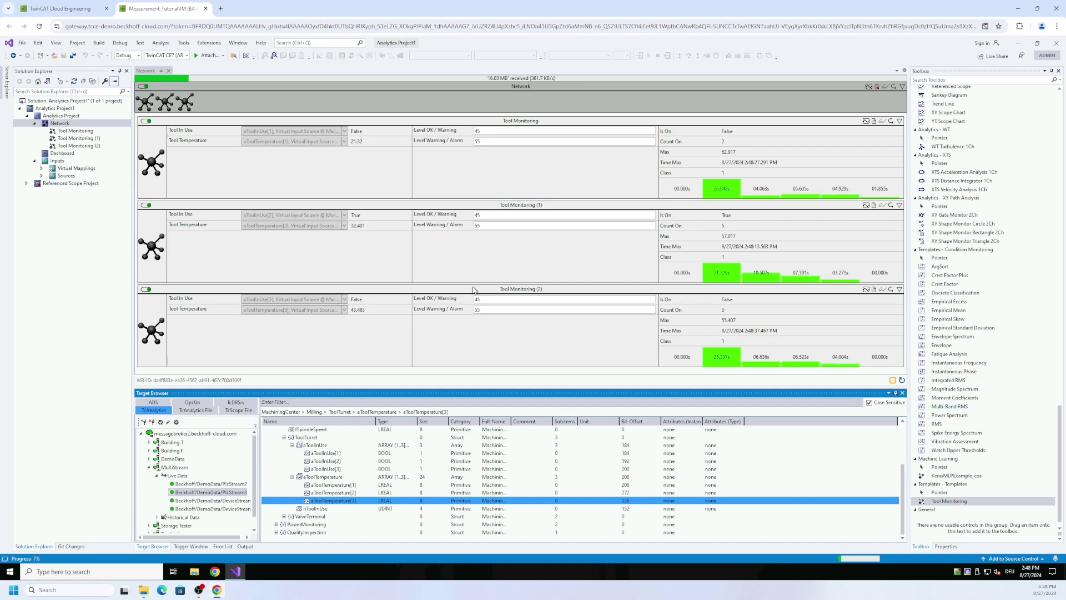
left_click(25, 184)
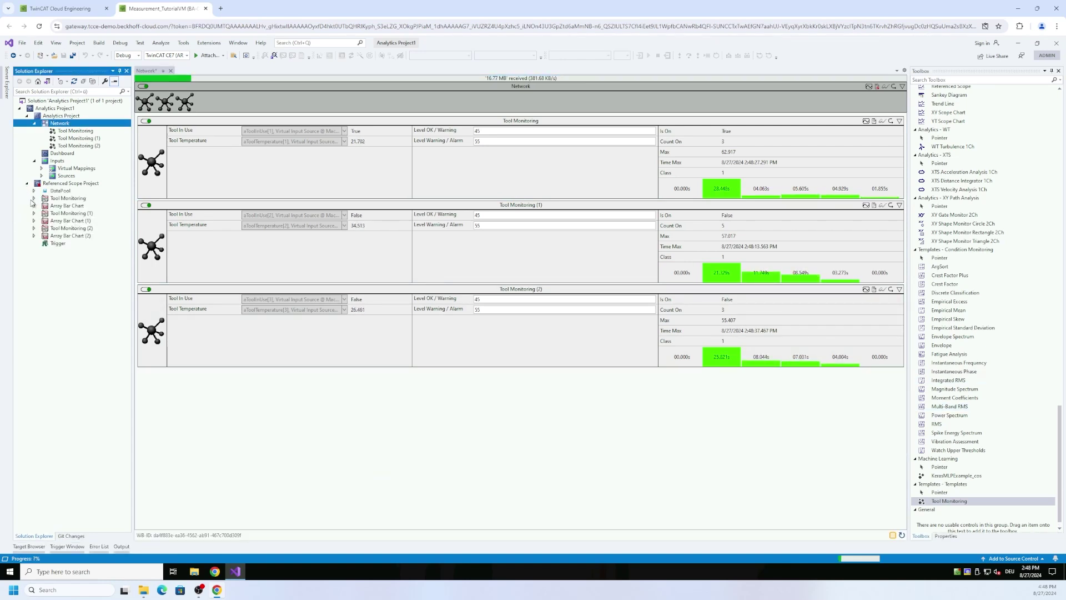
left_click(33, 198)
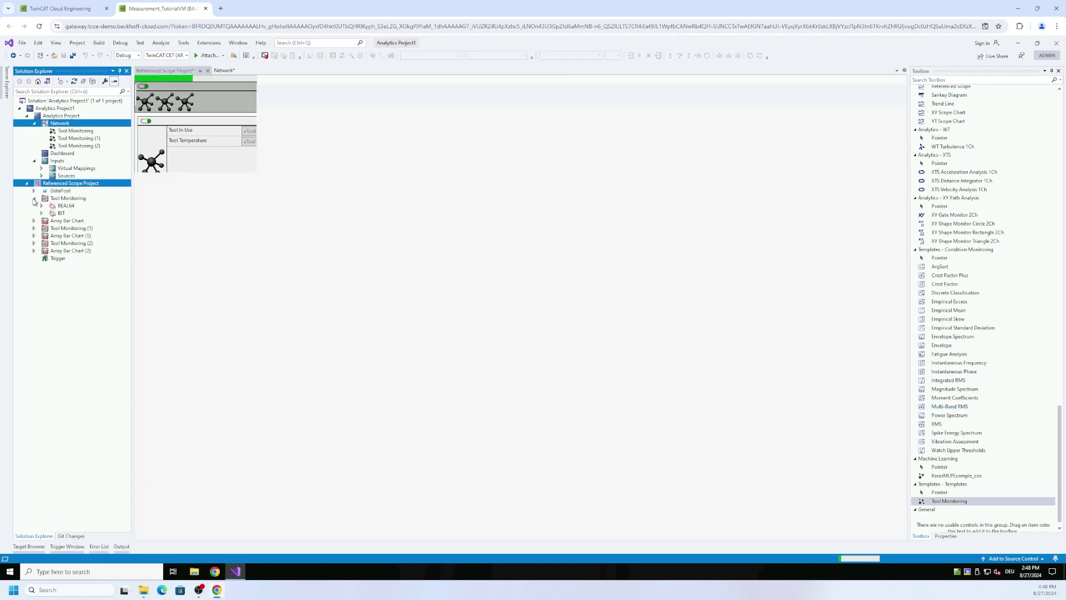
- Dock the Tool Monitoring, (1) and (2) scope charts side by side below the network
left_click(66, 199)
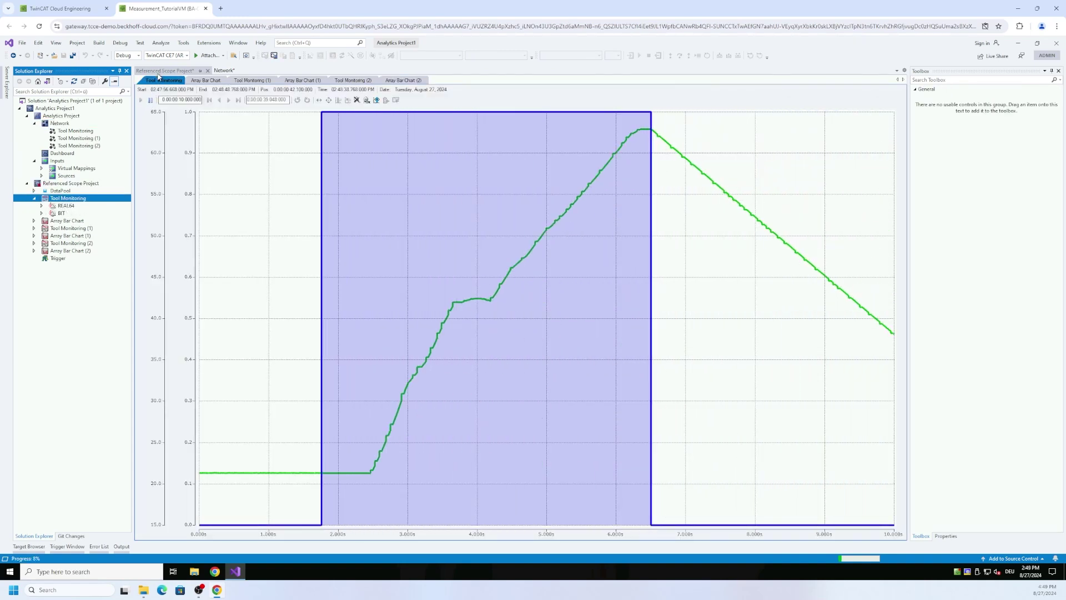
left_click(219, 161)
left_click_drag(164, 70, 523, 323)
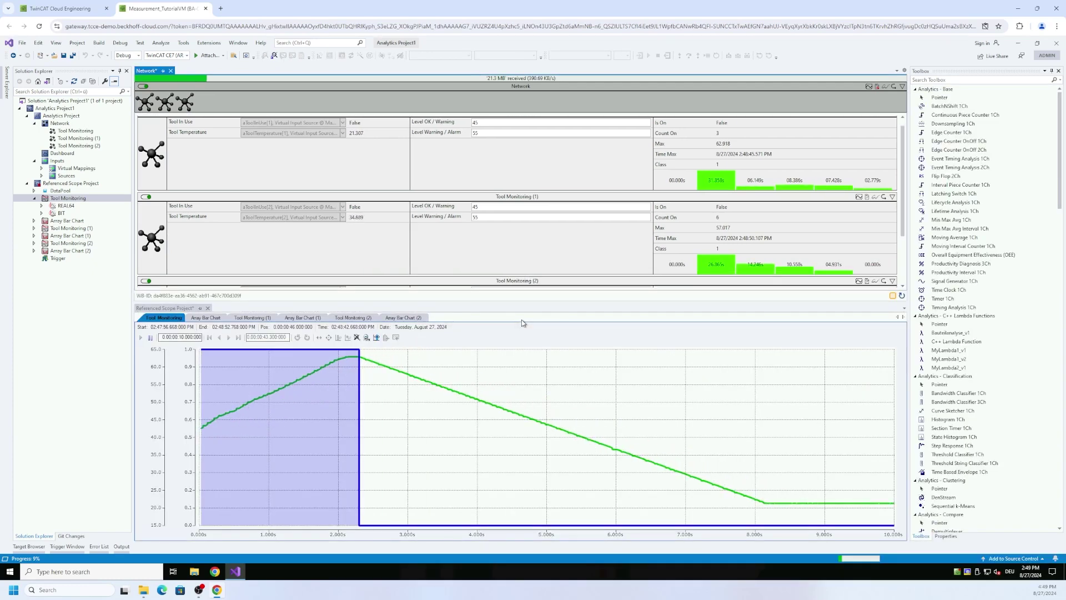
left_click(248, 319)
left_click_drag(248, 321, 518, 424)
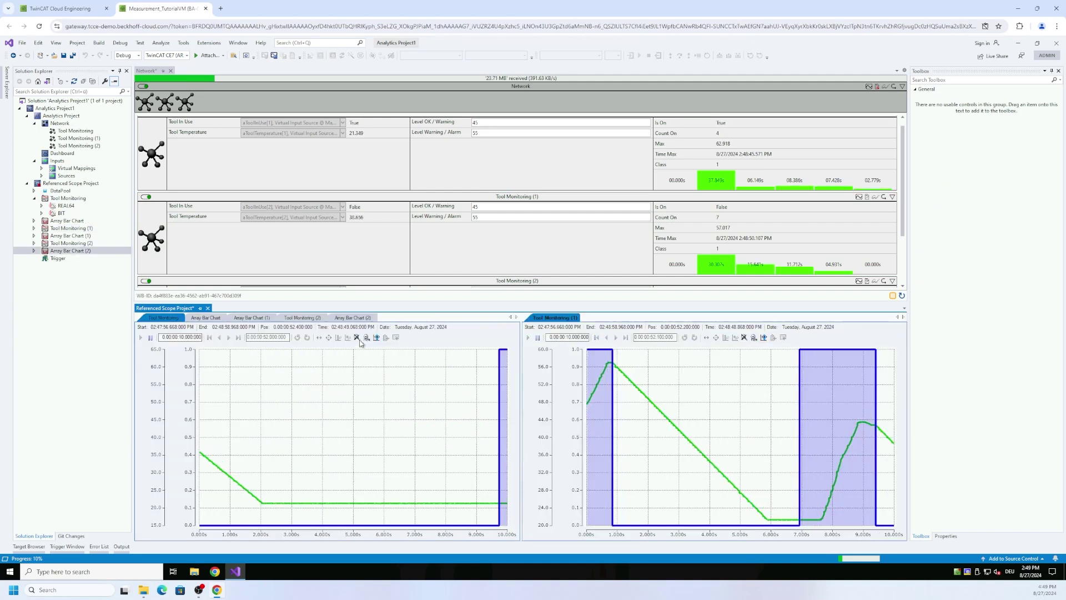
left_click_drag(304, 319, 726, 427)
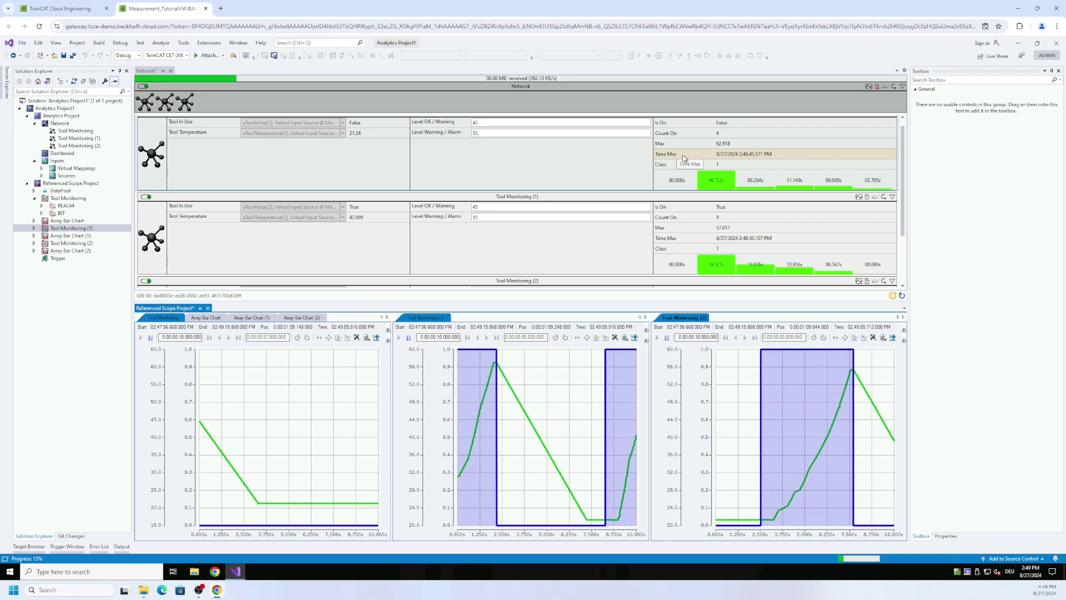
- Trigger the first chart on Time Max and show the Sections bars of Array Bar Chart (1)
left_click(684, 158)
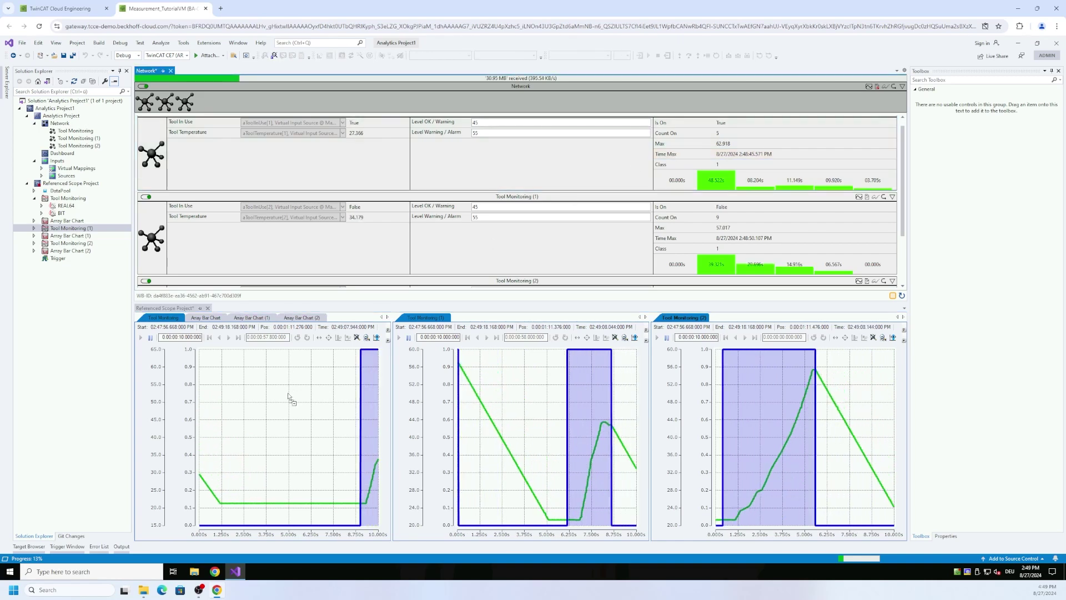
left_click_drag(289, 397, 288, 389)
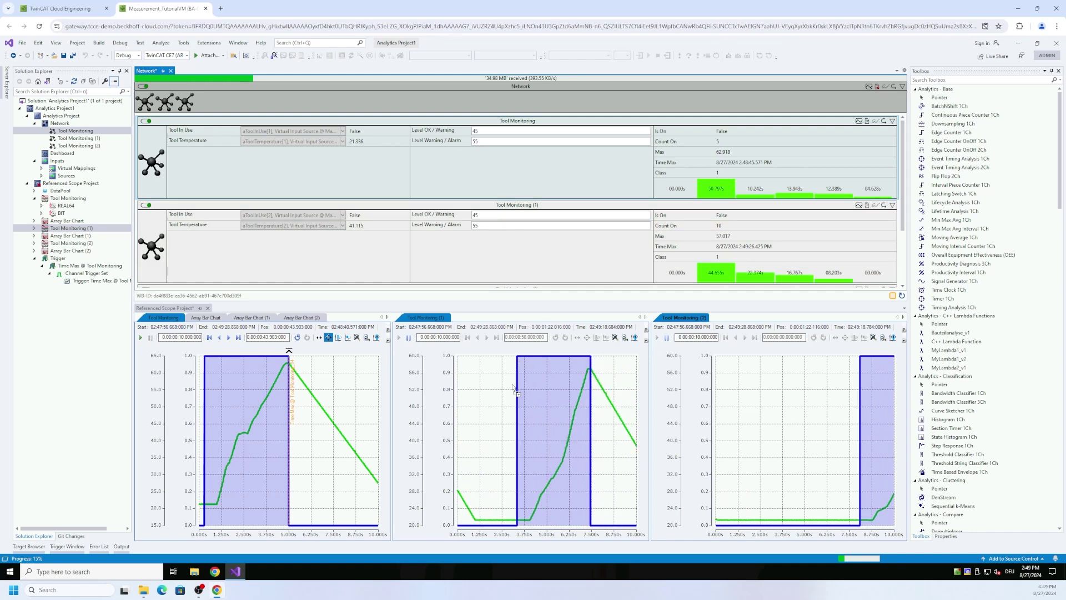
left_click(498, 441)
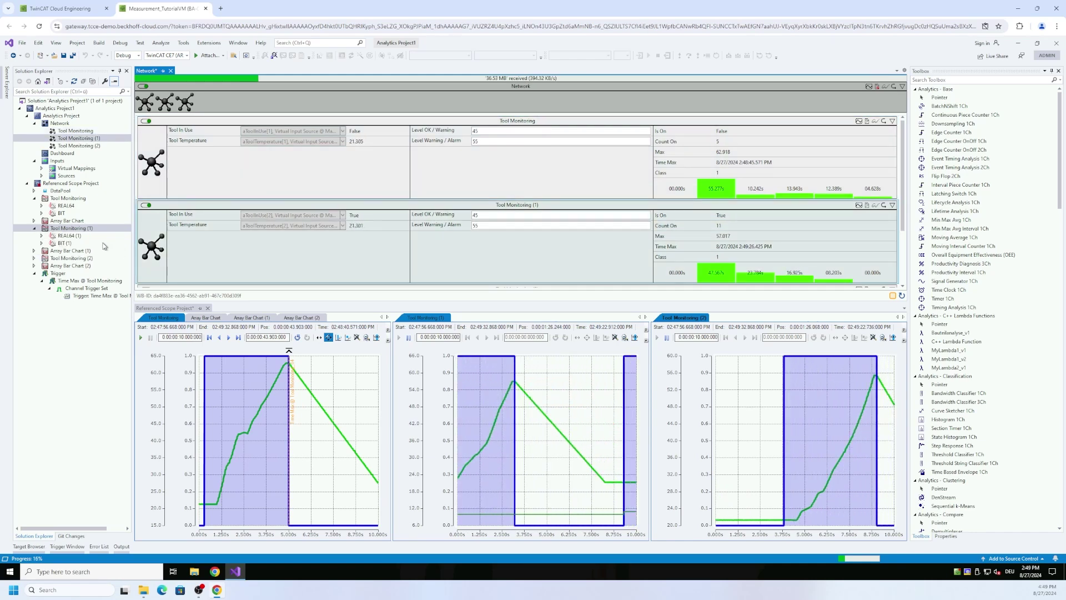
left_click(42, 235)
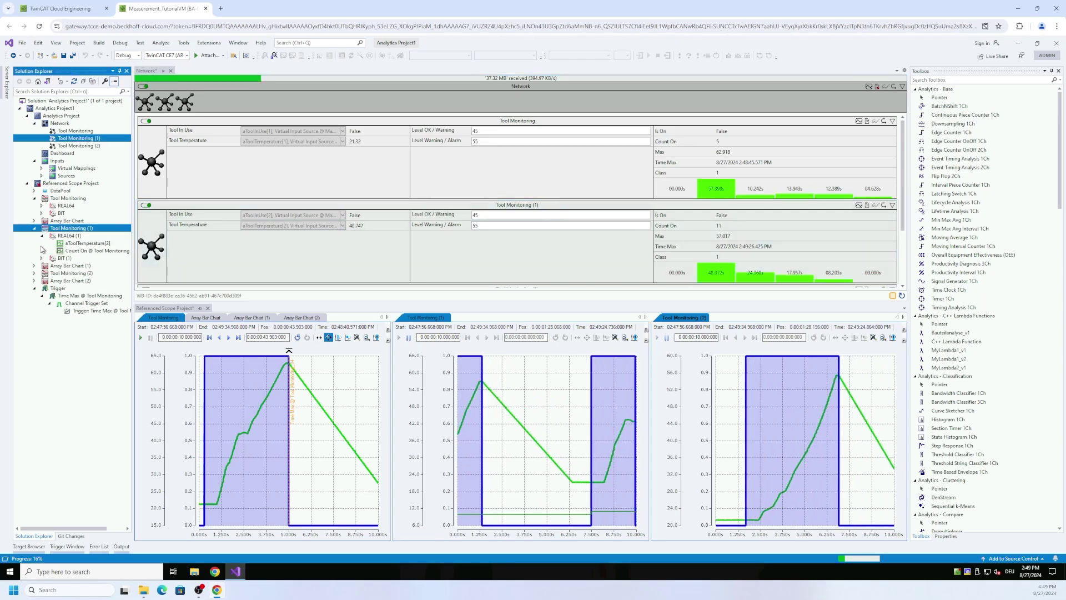
left_click(42, 259)
left_click(42, 274)
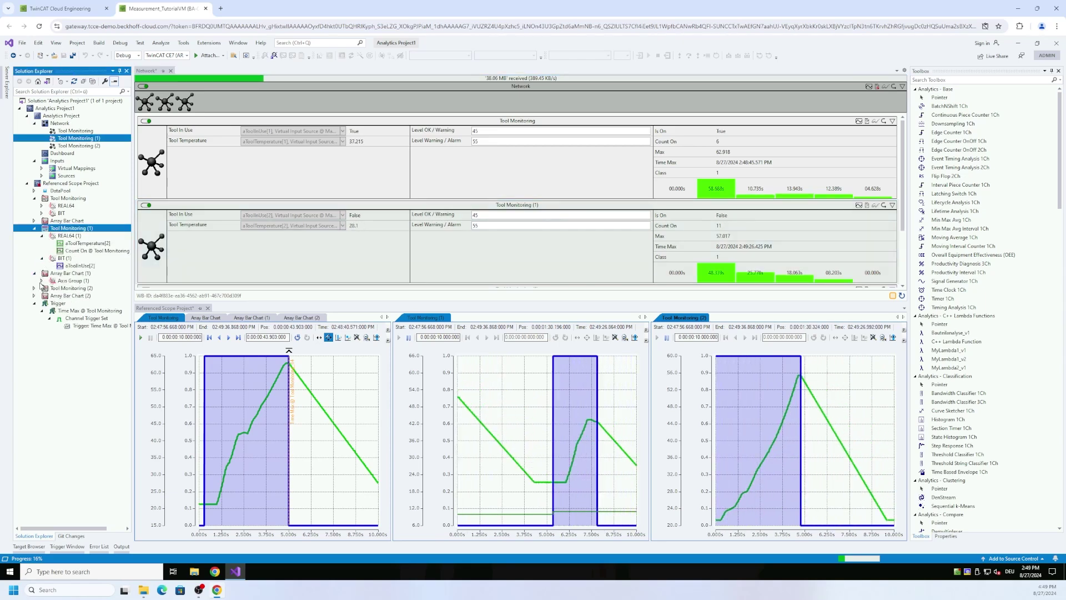
left_click(42, 280)
left_click(74, 289)
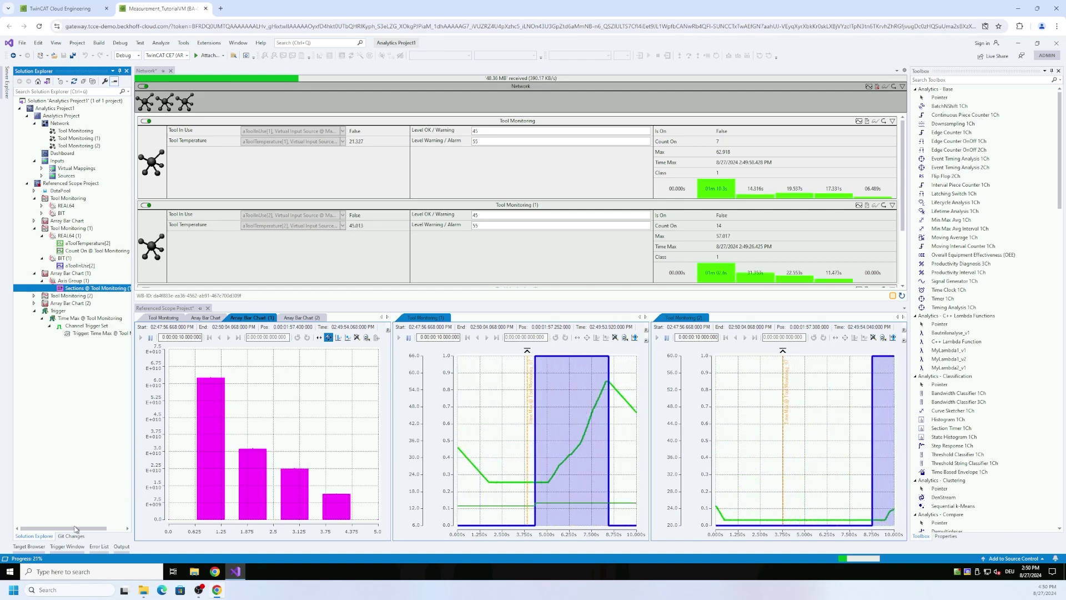
- Bring the Target Browser back into view beneath the live charts
left_click(31, 548)
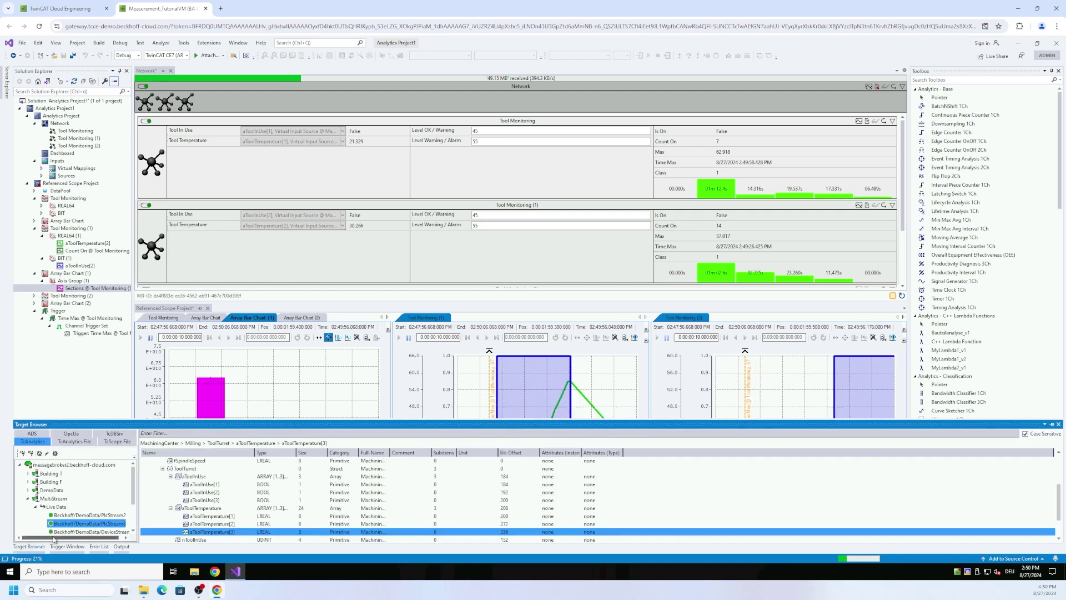